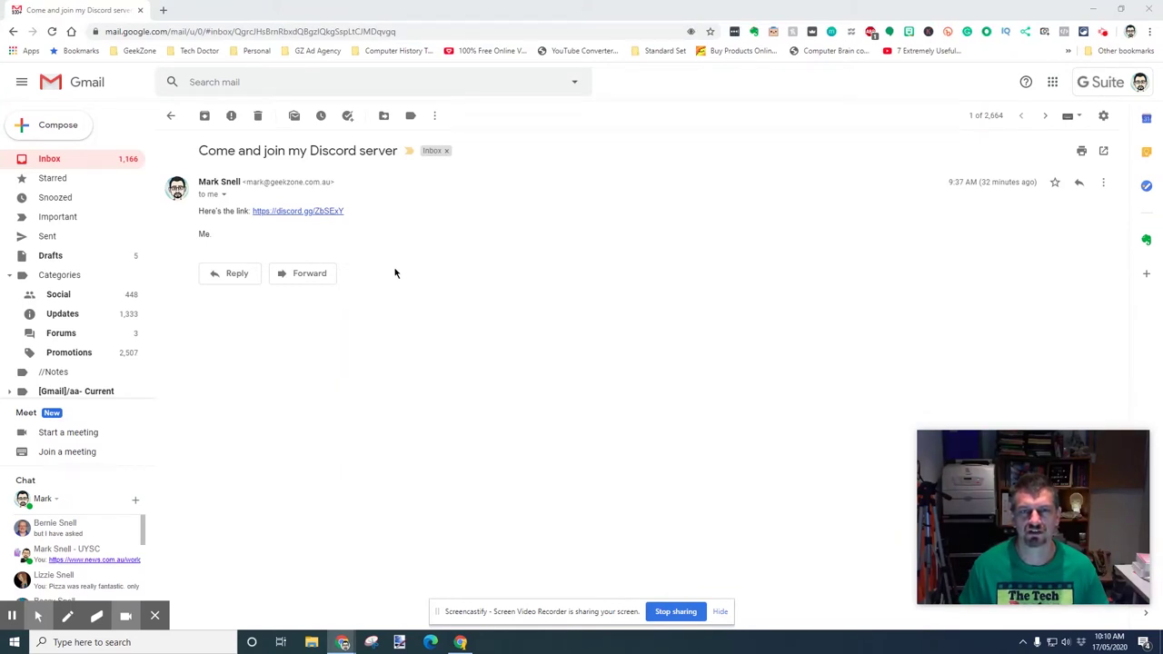
Accept the invite with a chosen username to join The Tech Doctor's Test server, then start entering your email
{"action": "left_click", "coordinate": [312, 212]}
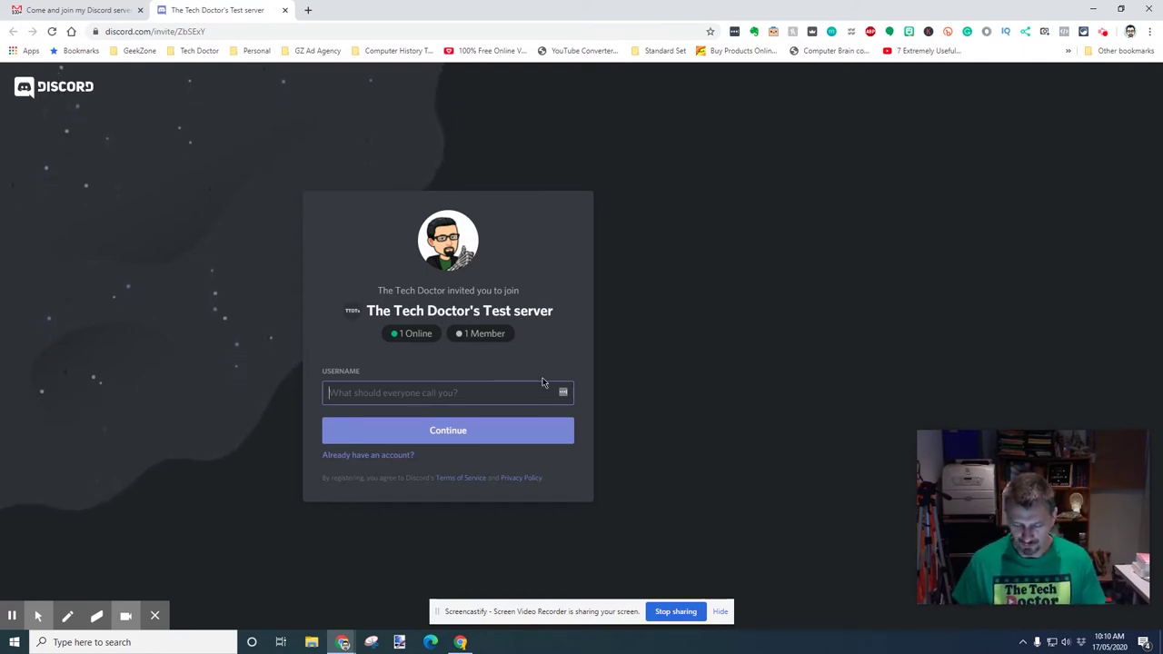
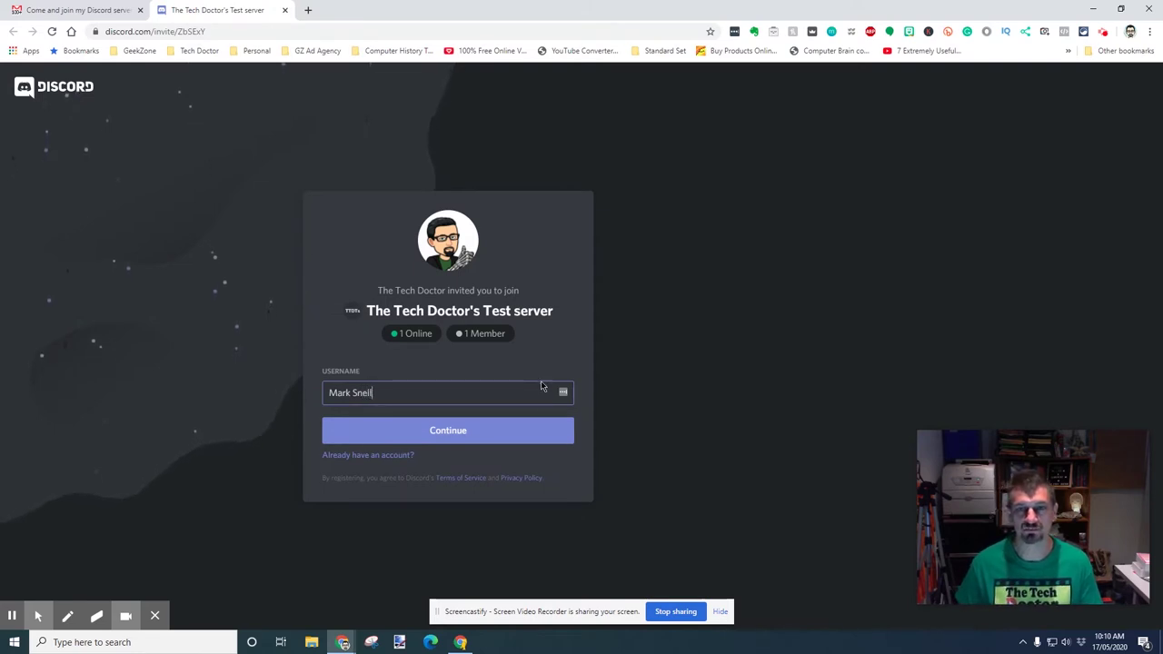
{"action": "left_click", "coordinate": [445, 435]}
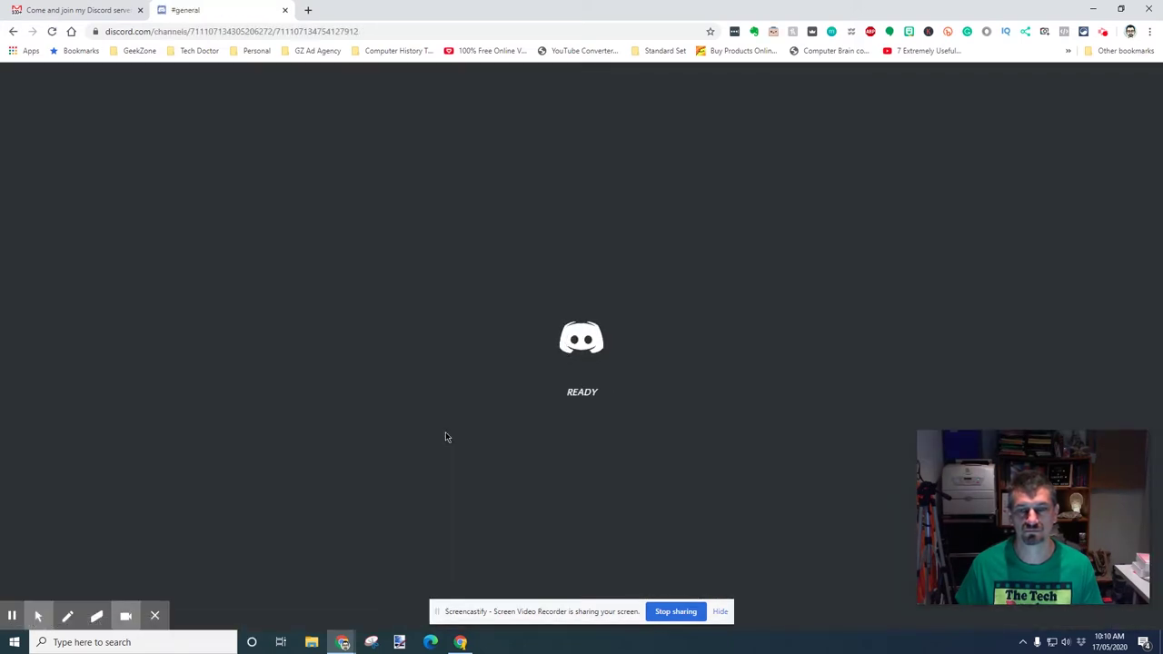
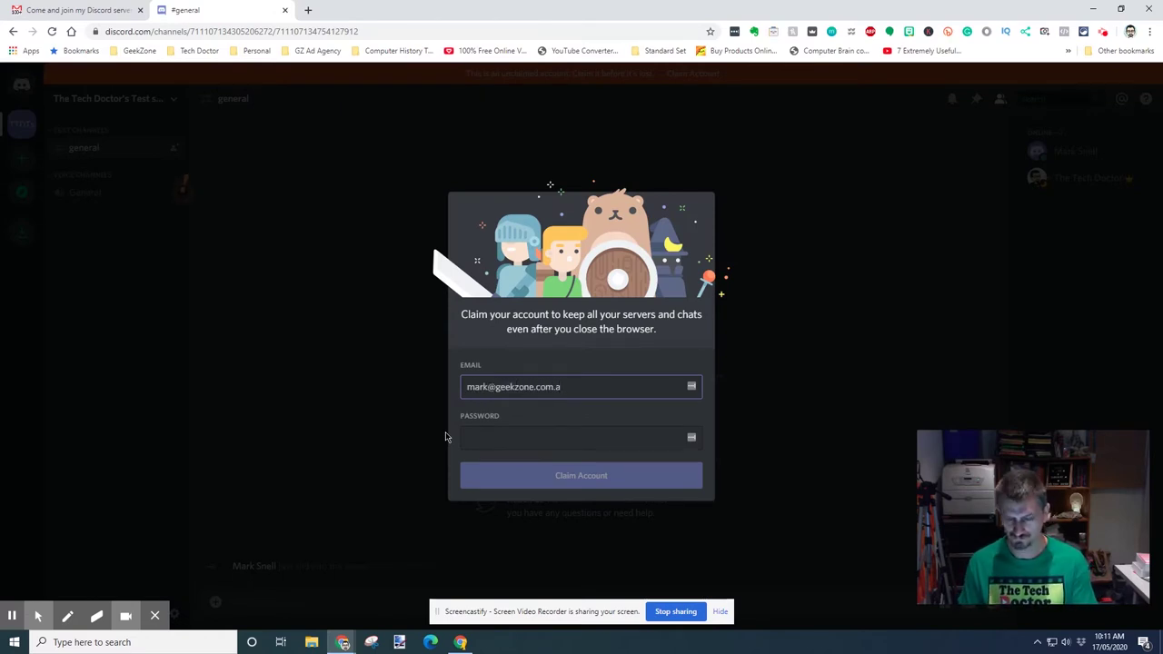
Claim the account with your email and a stronger password, save the login, and download DiscordSetup.exe
{"action": "left_click", "coordinate": [494, 439]}
{"action": "type", "text": "***"}
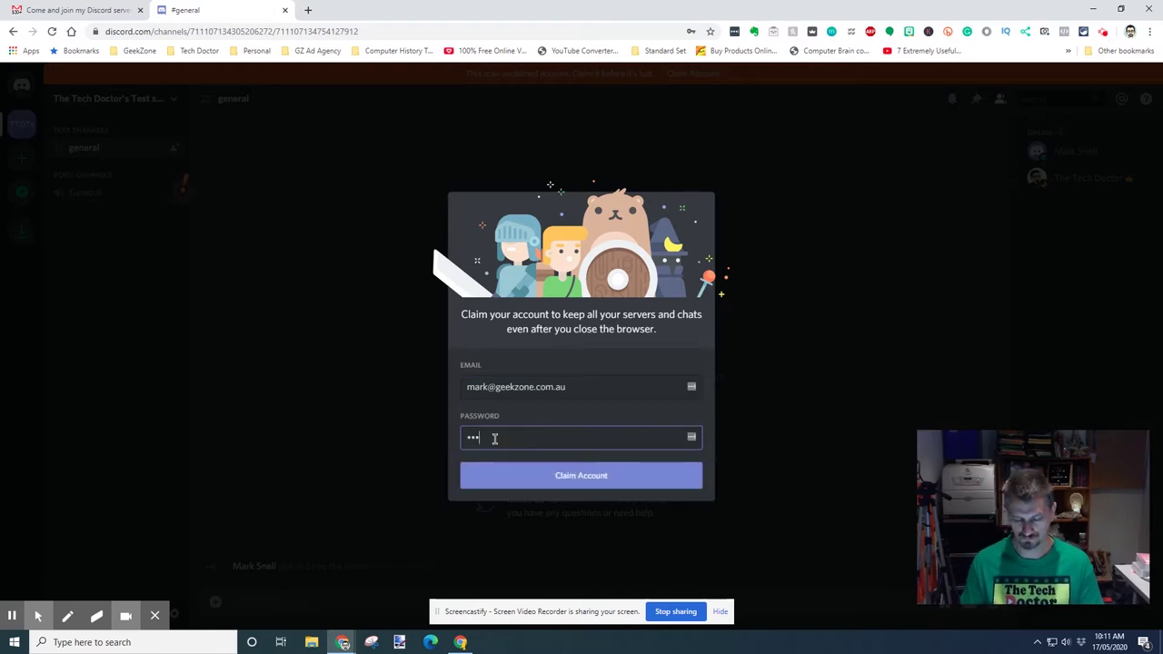
{"action": "key", "text": "Return"}
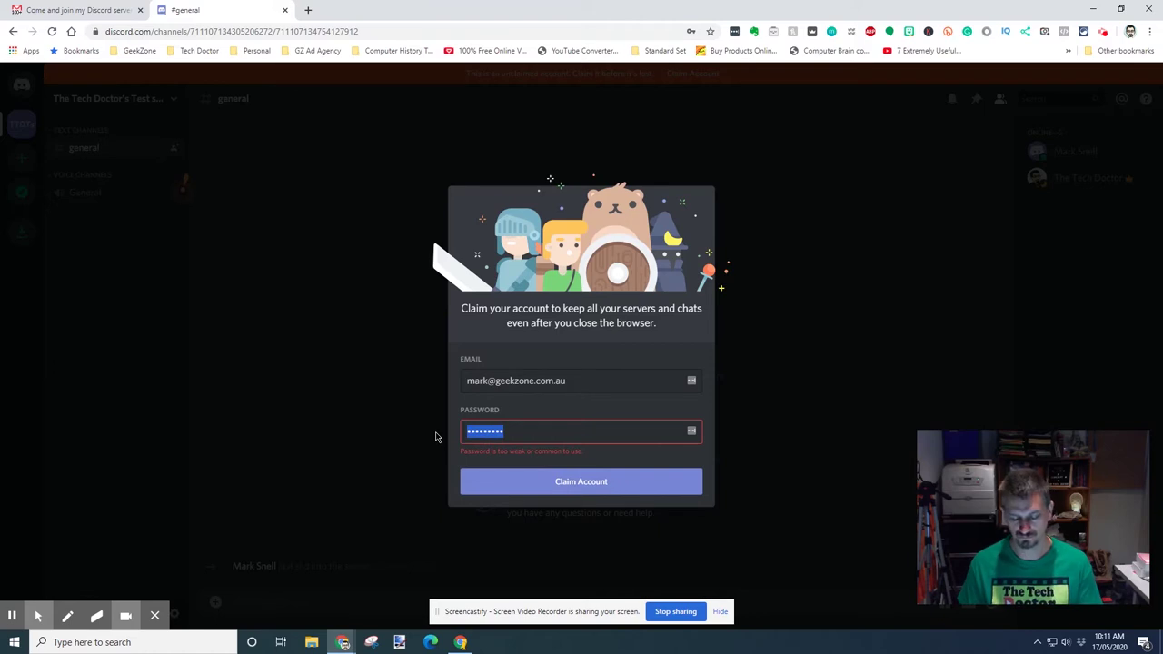
{"action": "type", "text": "*******"}
{"action": "key", "text": "Return"}
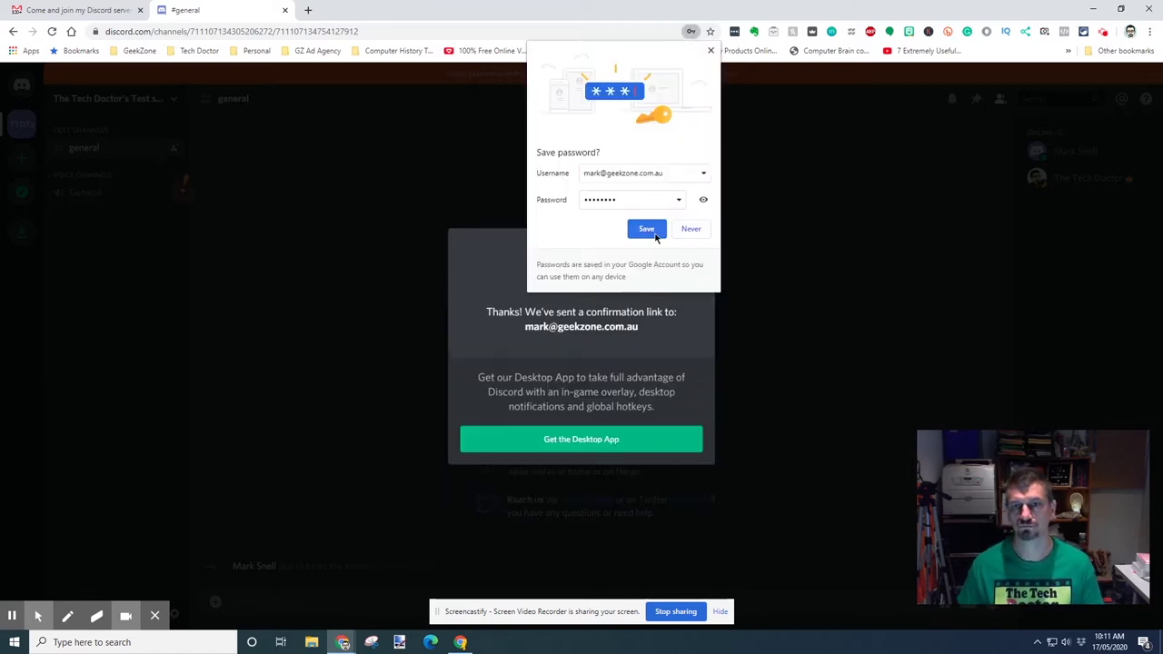
{"action": "left_click", "coordinate": [646, 229]}
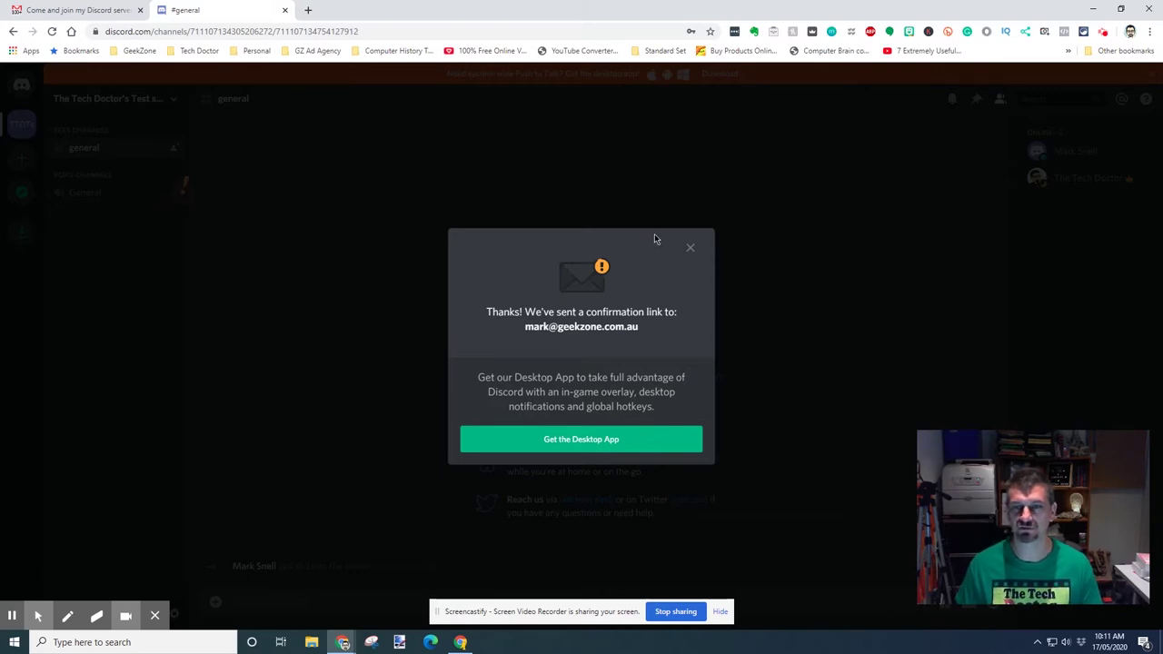
{"action": "left_click", "coordinate": [582, 442]}
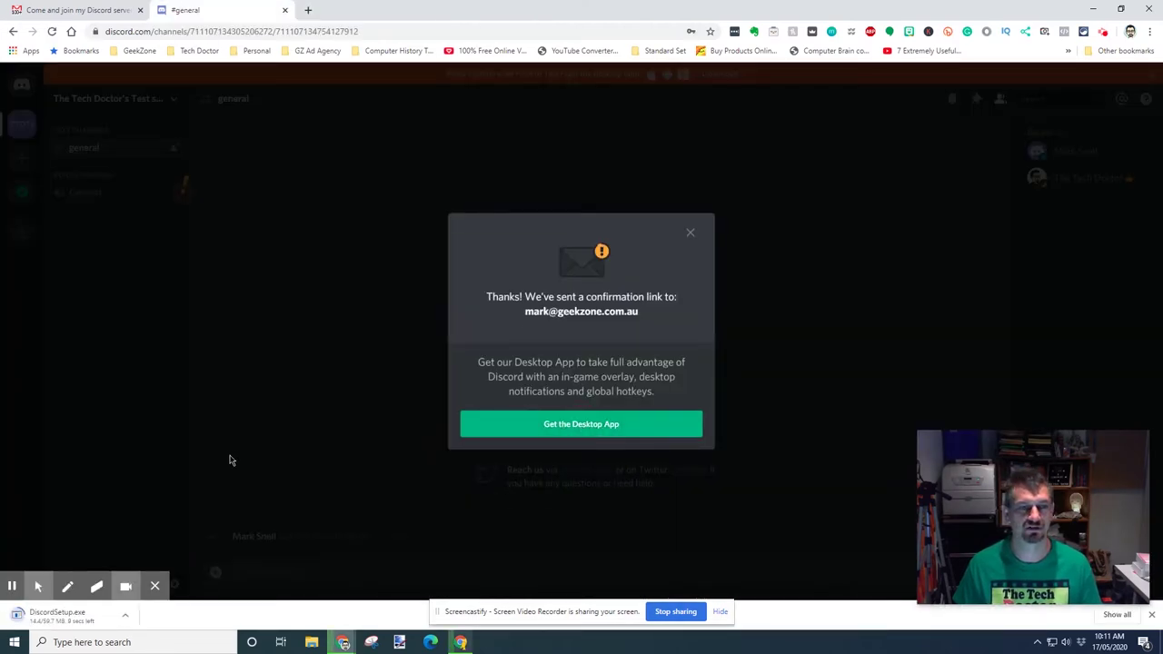
Open Discord's 'Verify Email Address' message from the Gmail inbox and verify the email
{"action": "left_click", "coordinate": [79, 11]}
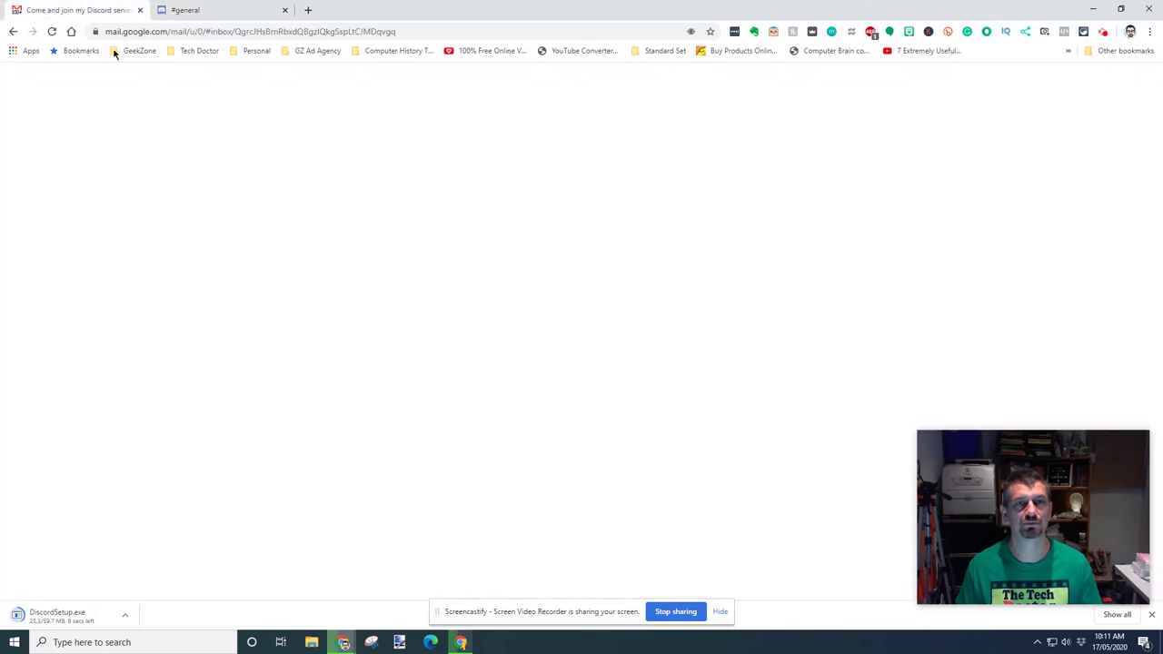
{"action": "left_click", "coordinate": [169, 114]}
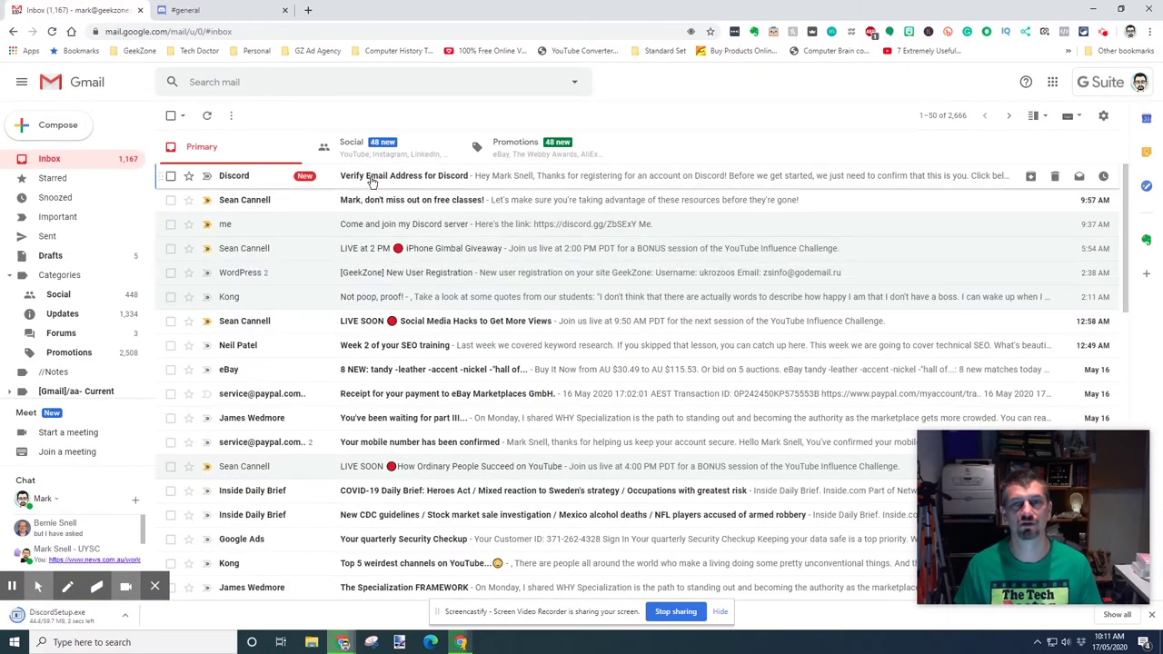
{"action": "left_click", "coordinate": [371, 178]}
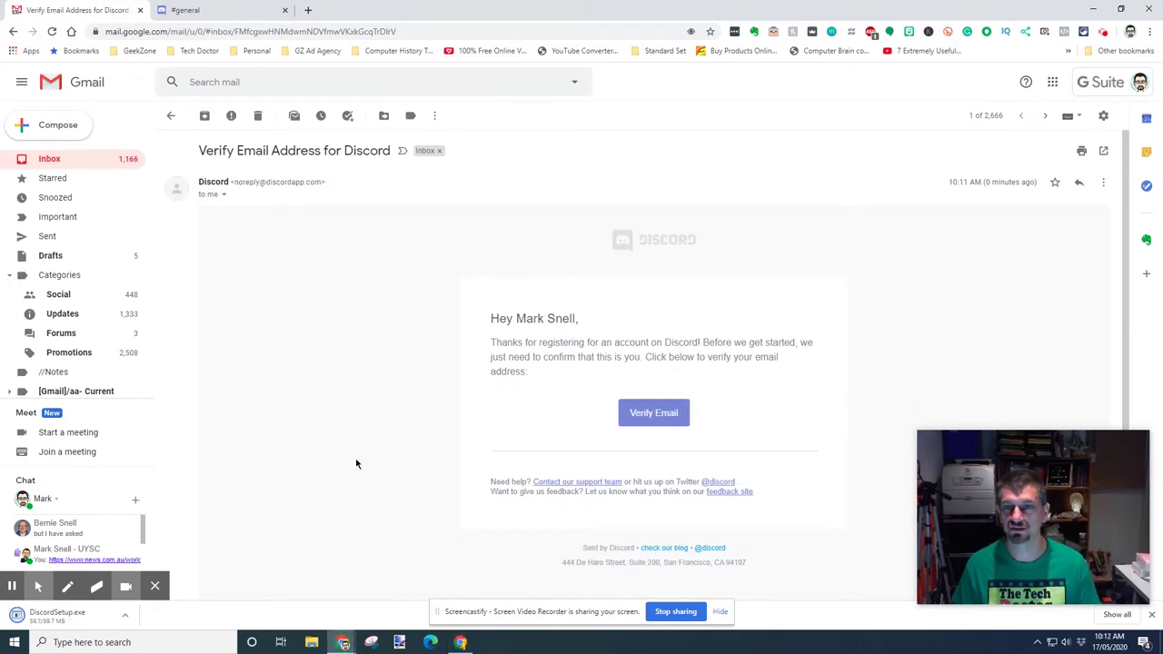
{"action": "left_click", "coordinate": [664, 418]}
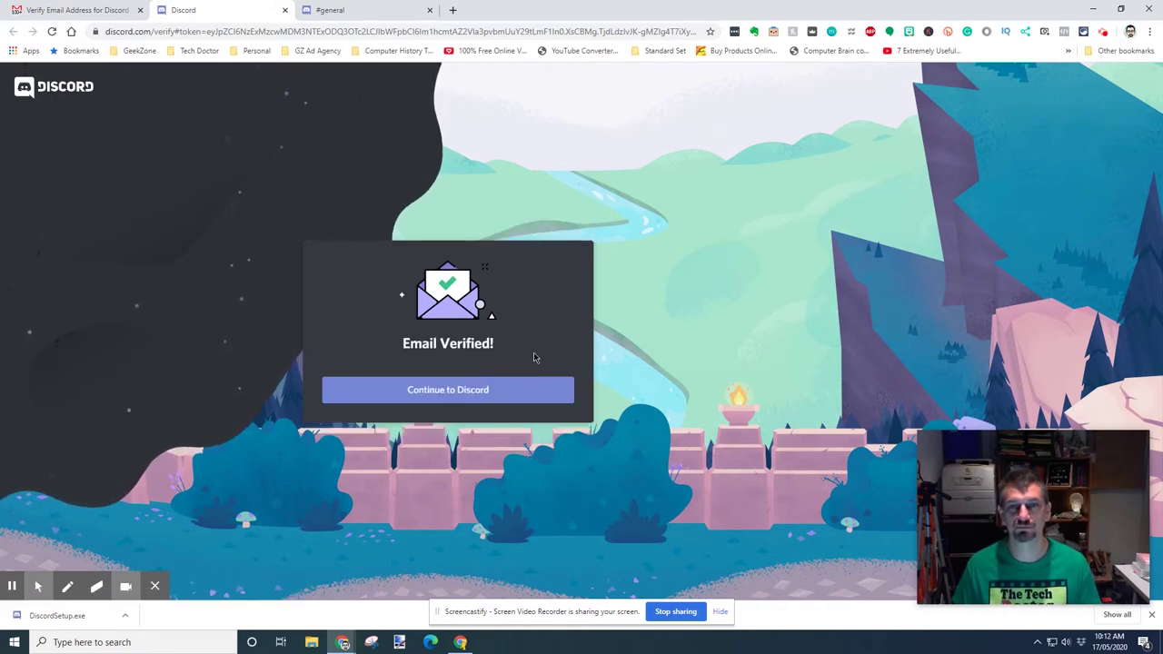
Continue into Discord after verification and run the downloaded DiscordSetup.exe installer
{"action": "left_click", "coordinate": [471, 394]}
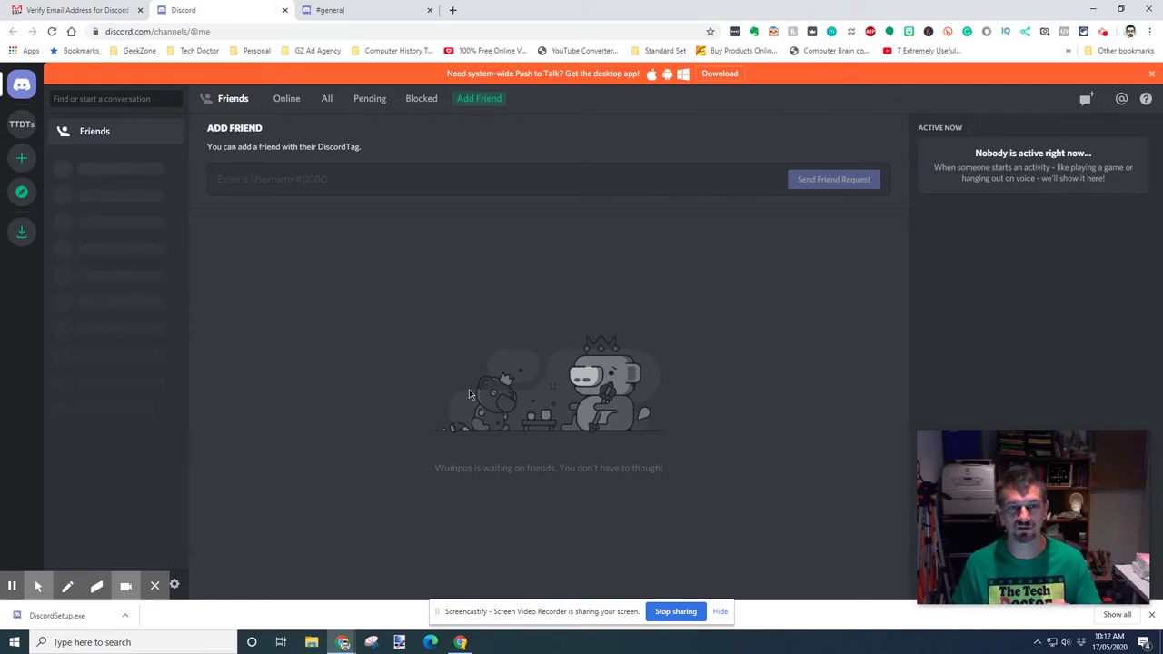
{"action": "left_click", "coordinate": [63, 619]}
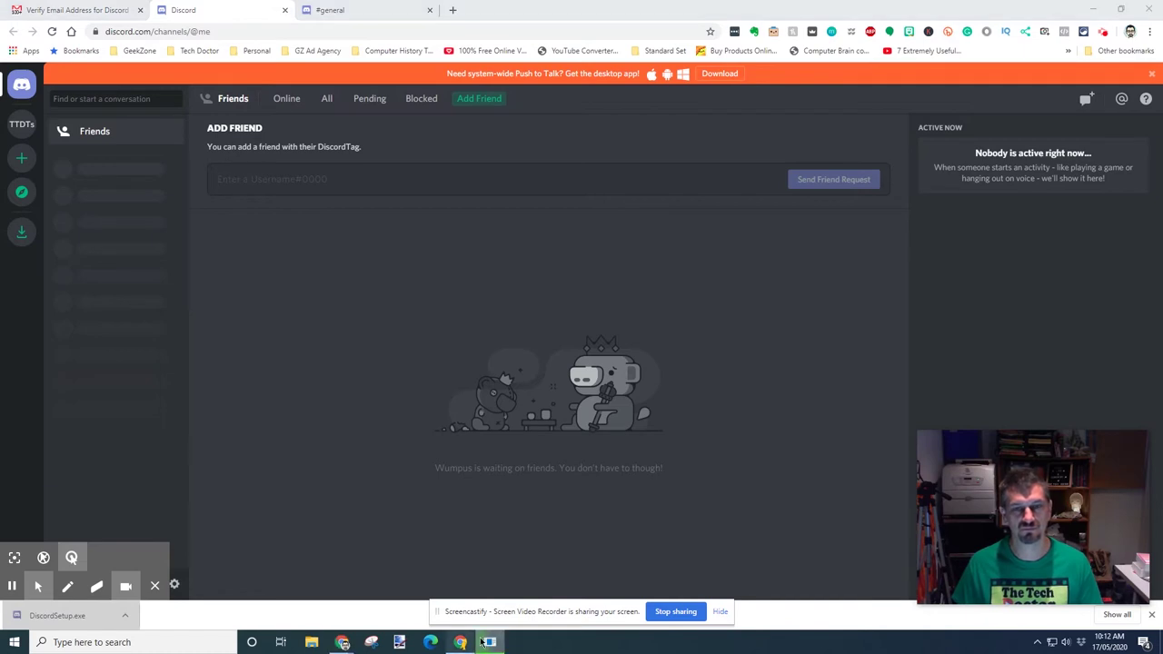
{"action": "mouse_move", "coordinate": [506, 648]}
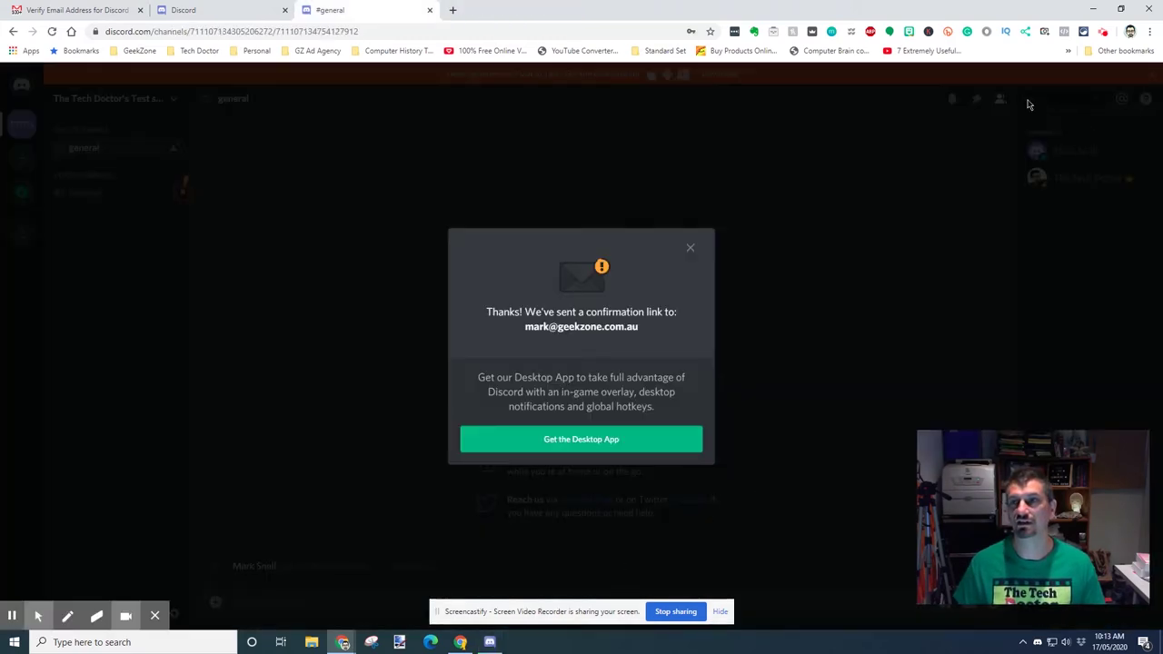
Sign in to the Discord desktop app with the account's email and password, then maximize the window
{"action": "left_click", "coordinate": [1093, 9]}
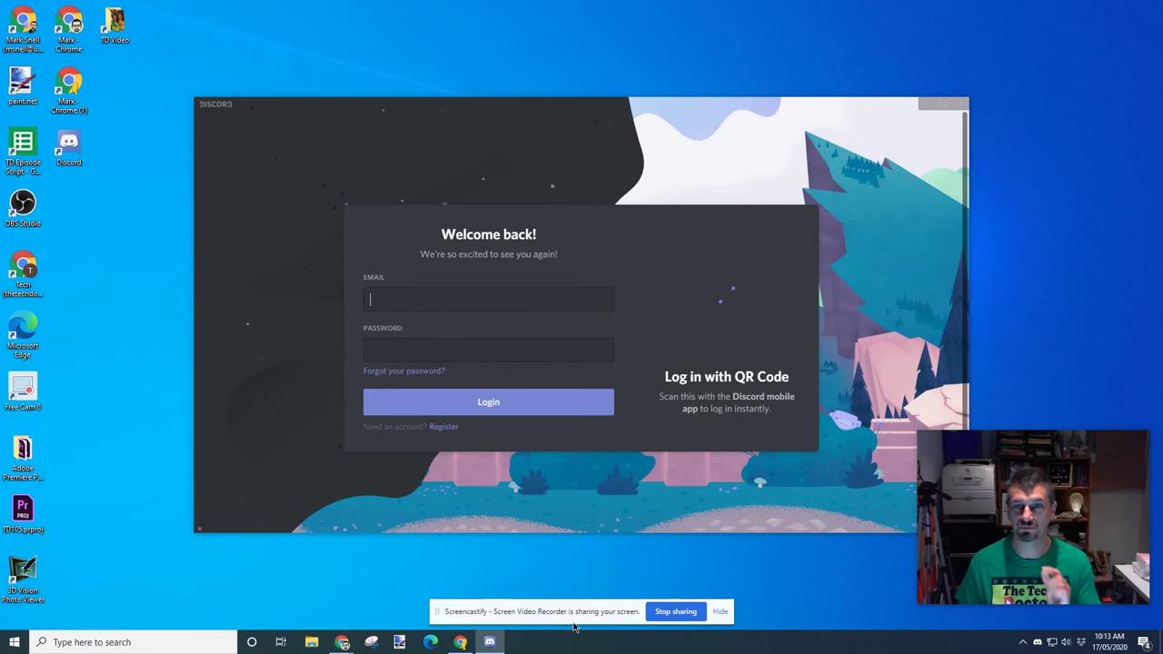
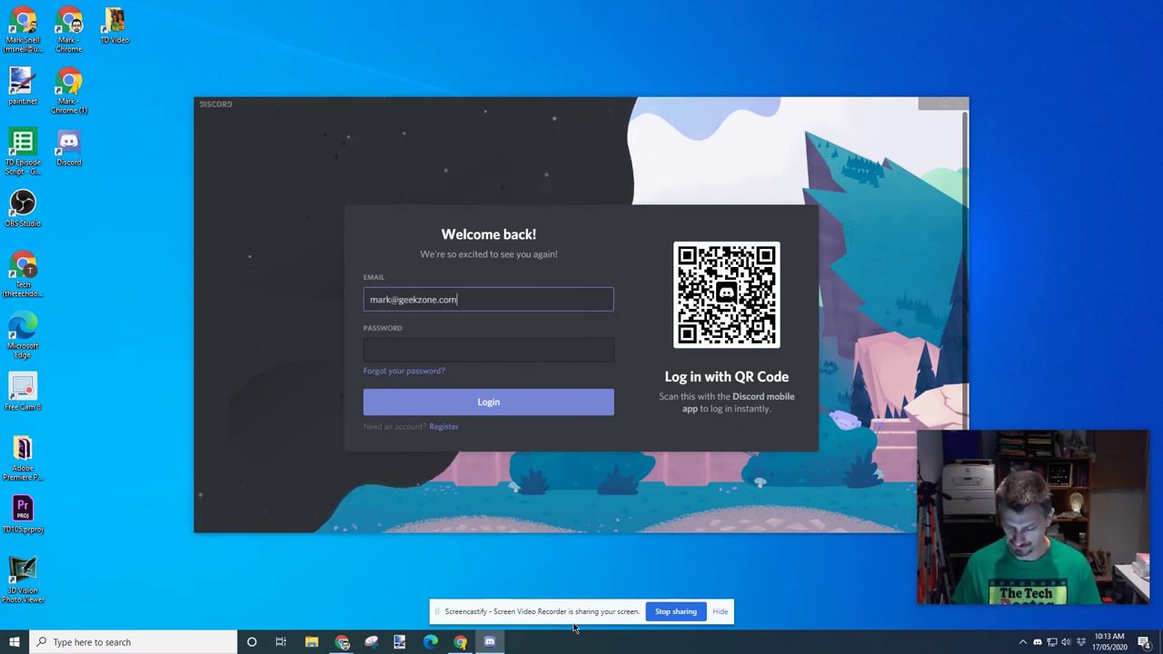
{"action": "key", "text": "Tab"}
{"action": "type", "text": "*******"}
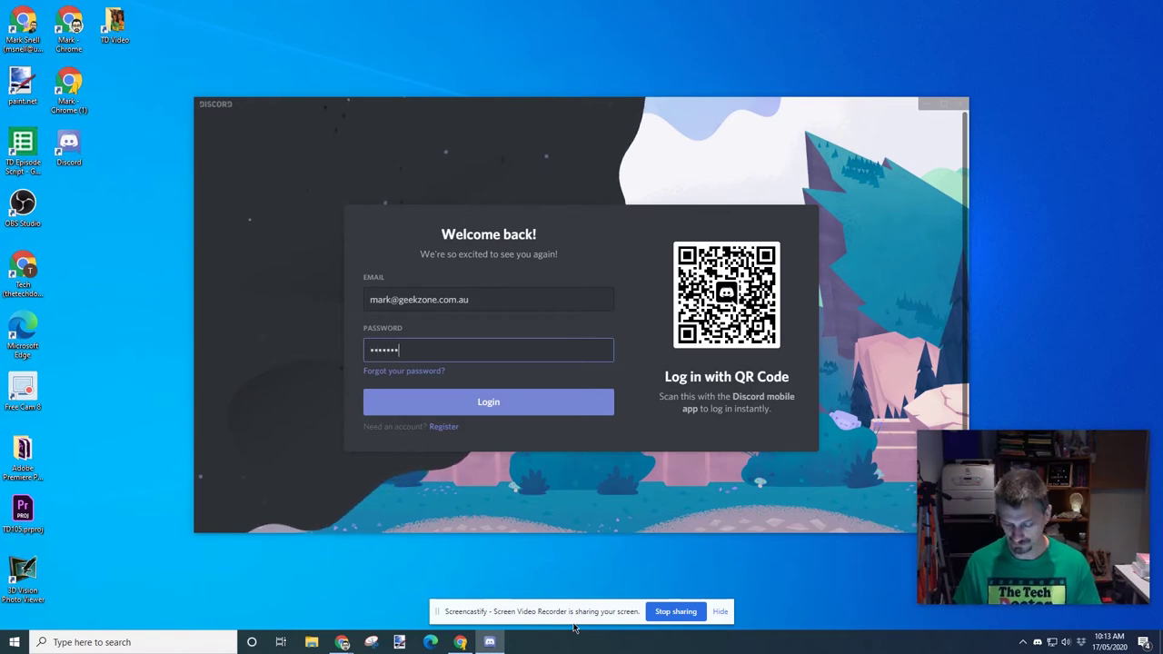
{"action": "key", "text": "Return"}
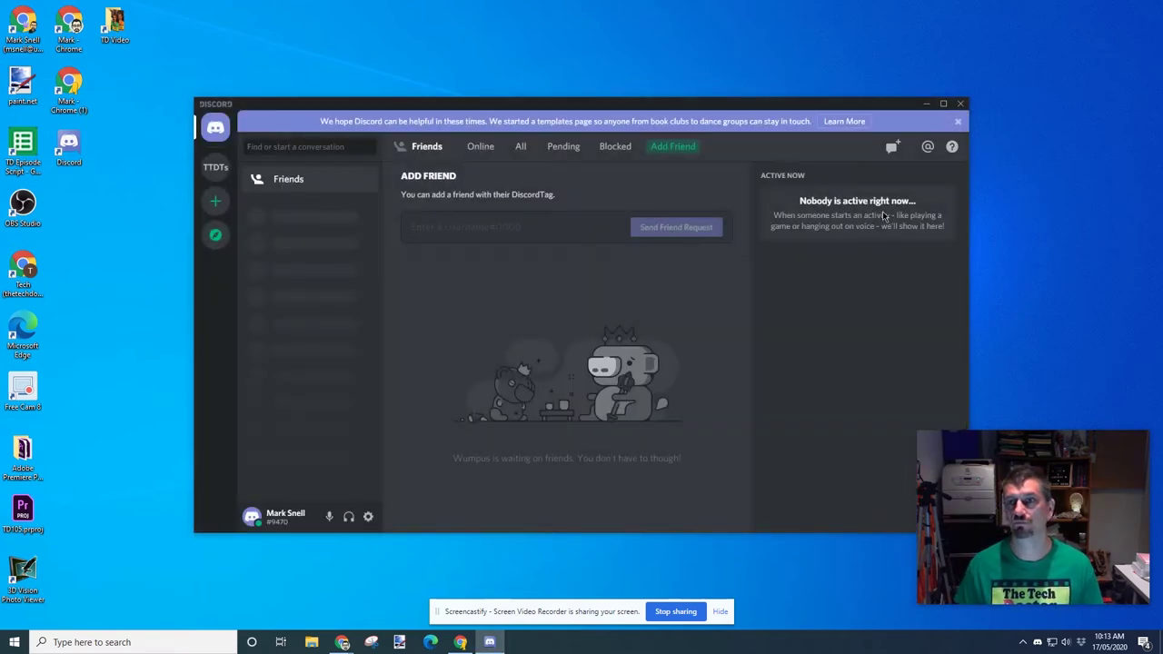
{"action": "left_click", "coordinate": [943, 103]}
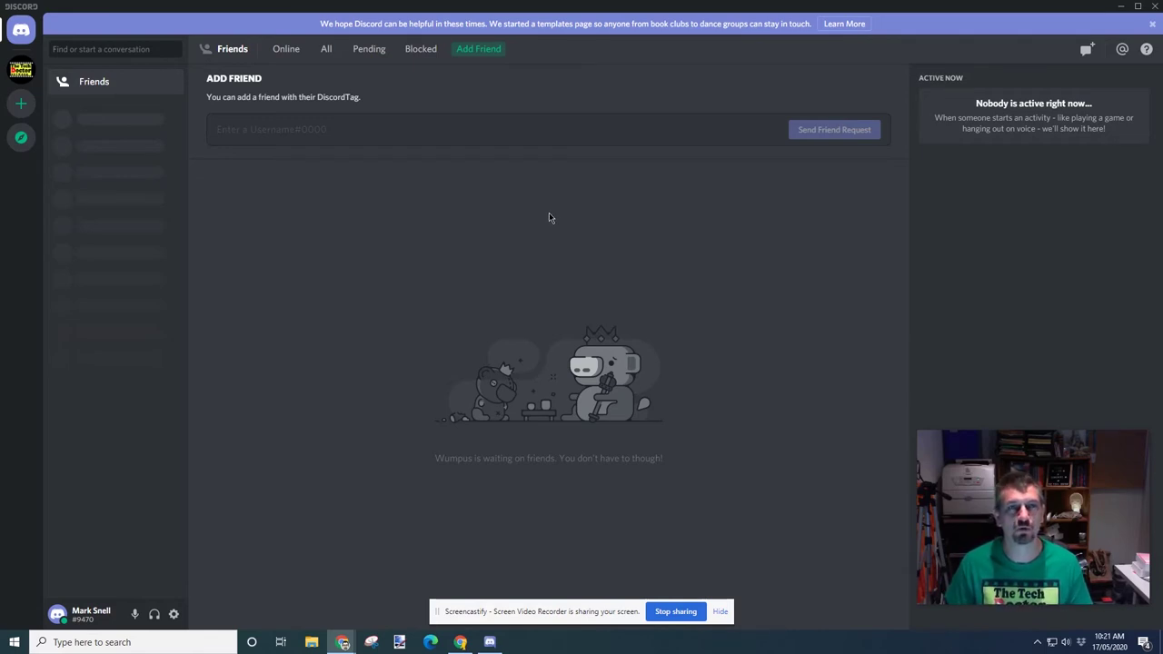
Open The Tech Doctor's Test server's #general channel and start a message there
{"action": "left_click", "coordinate": [22, 73]}
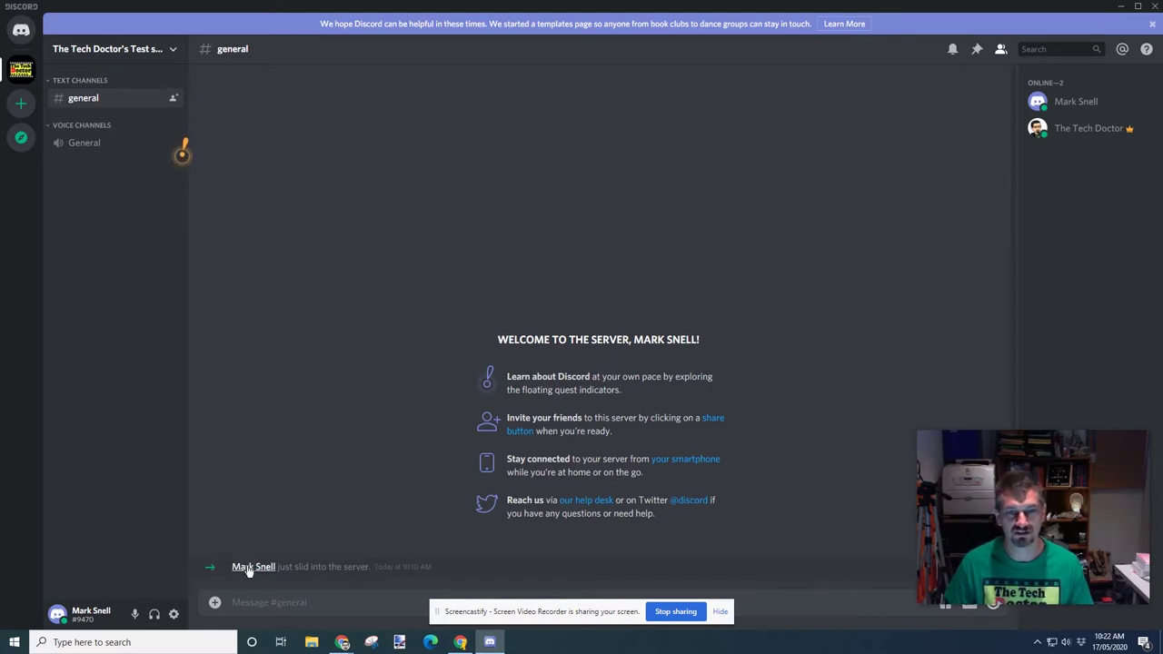
{"action": "left_click", "coordinate": [360, 602]}
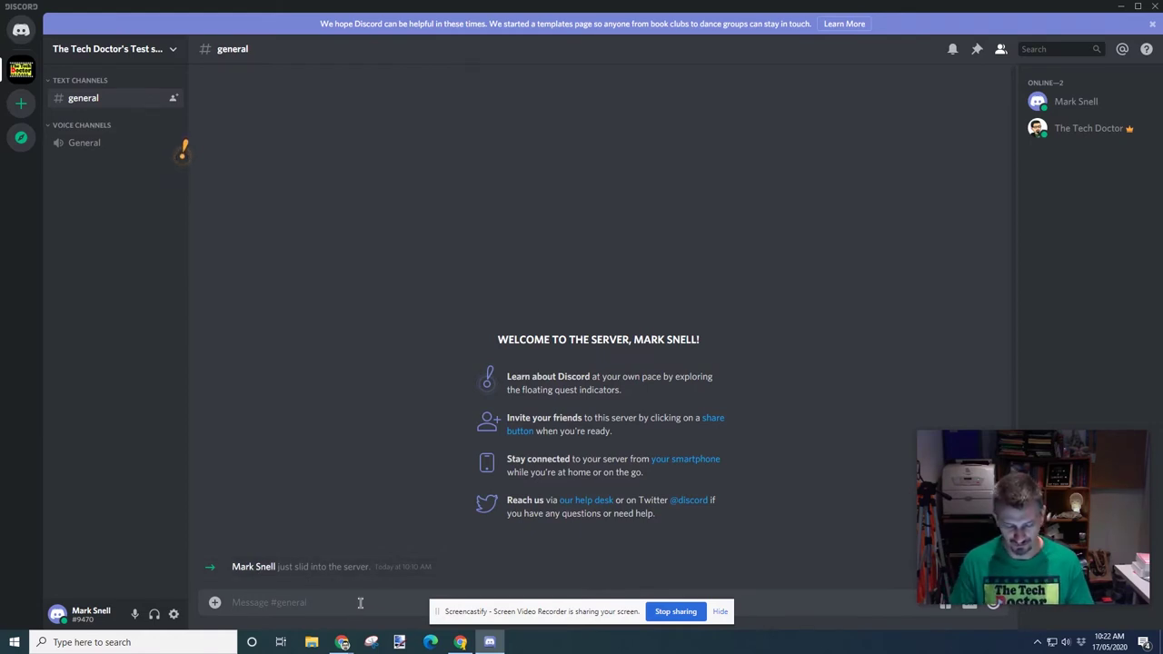
Send 'hello' in #general, correcting the typo before posting
{"action": "type", "text": "heee"}
{"action": "key", "text": "BackSpace"}
{"action": "key", "text": "BackSpace"}
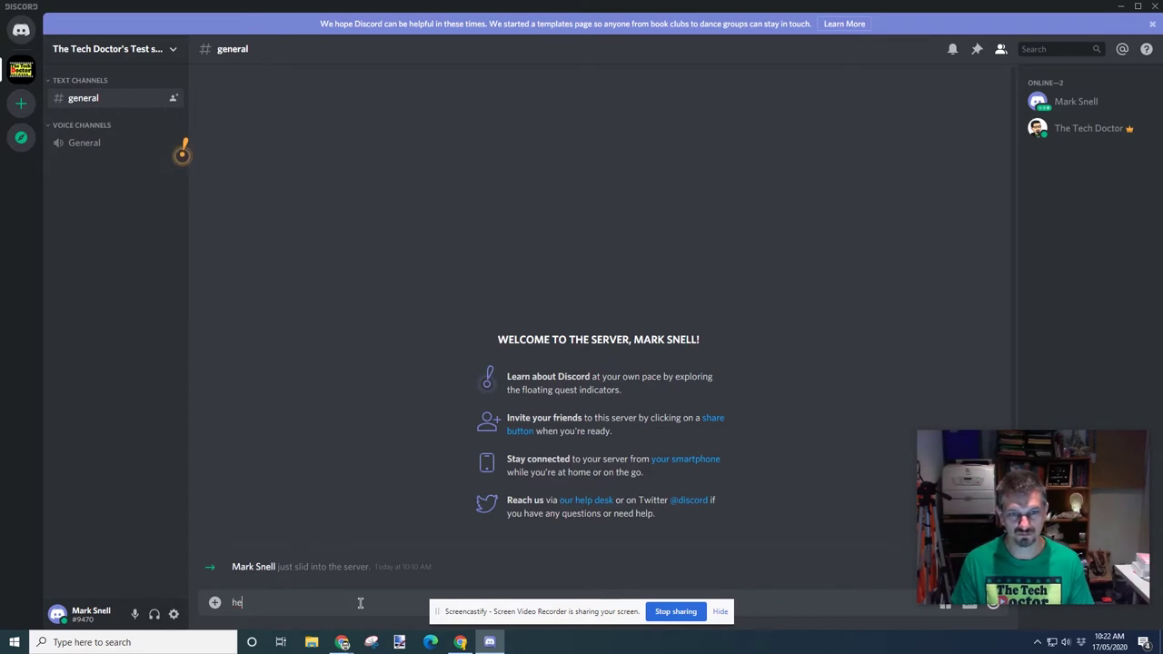
{"action": "type", "text": "llo"}
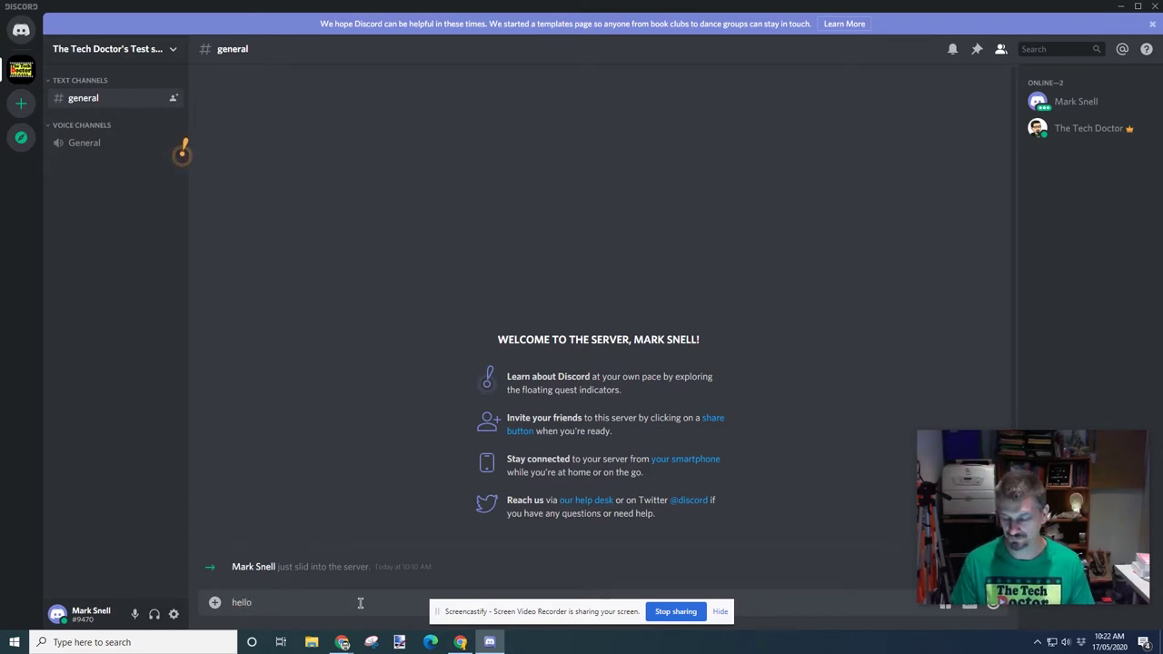
{"action": "key", "text": "Return"}
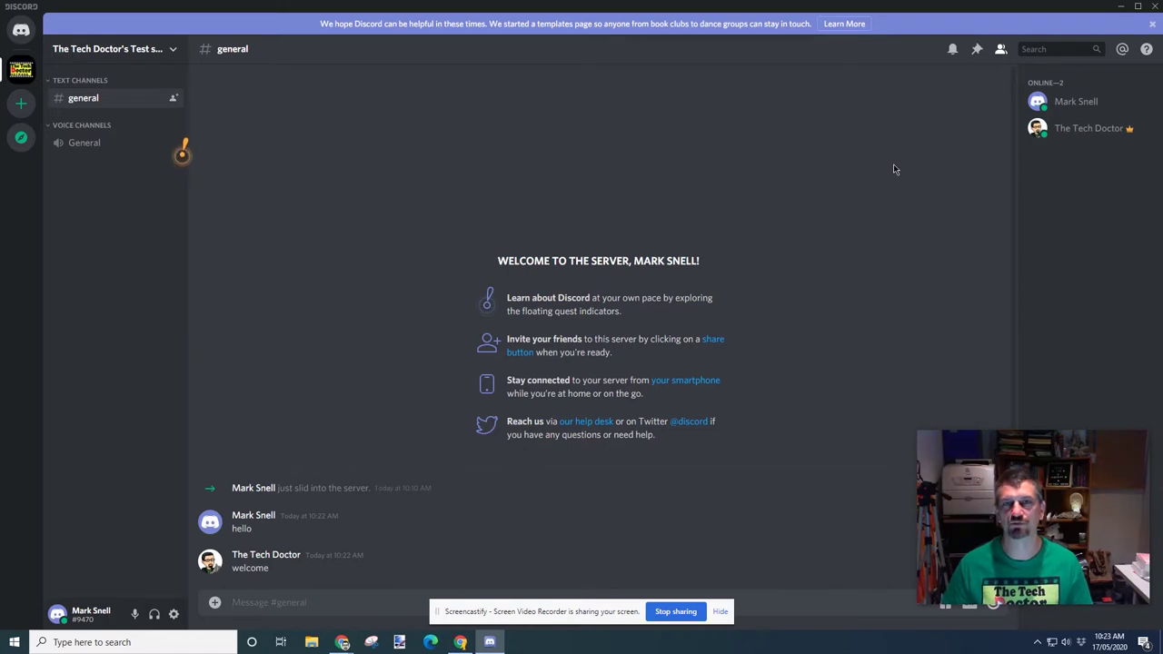
{"action": "left_click", "coordinate": [1093, 132]}
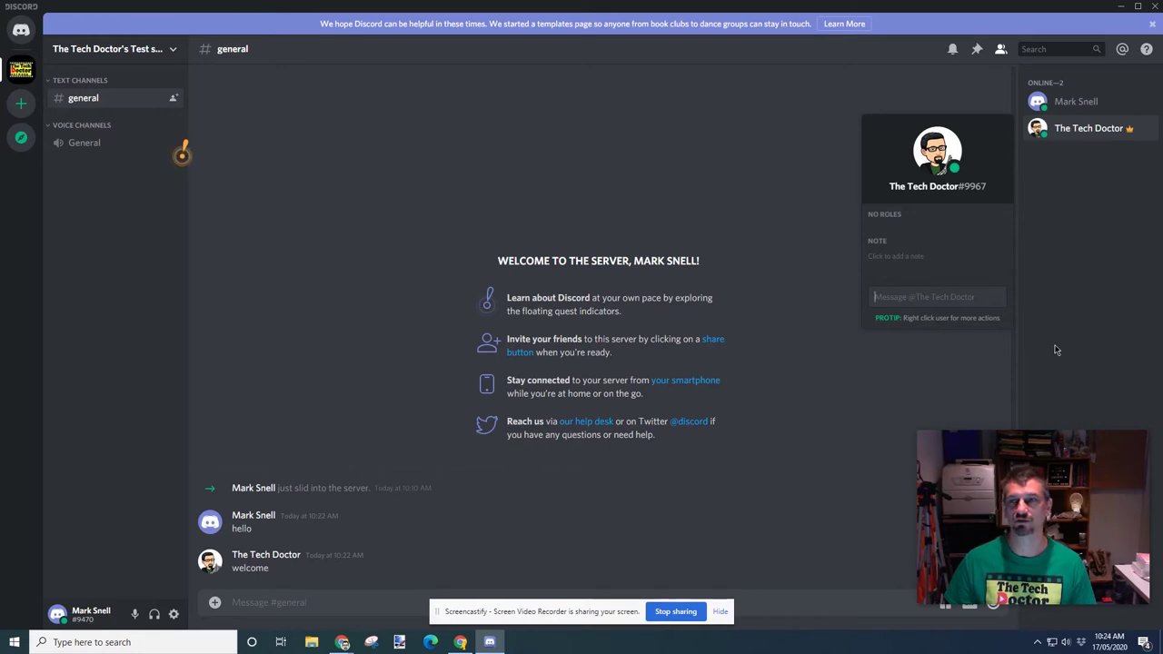
{"action": "right_click", "coordinate": [1081, 133]}
Browse The Tech Doctor's full profile tabs, send them a friend request, and close the profile
{"action": "left_click", "coordinate": [1032, 142]}
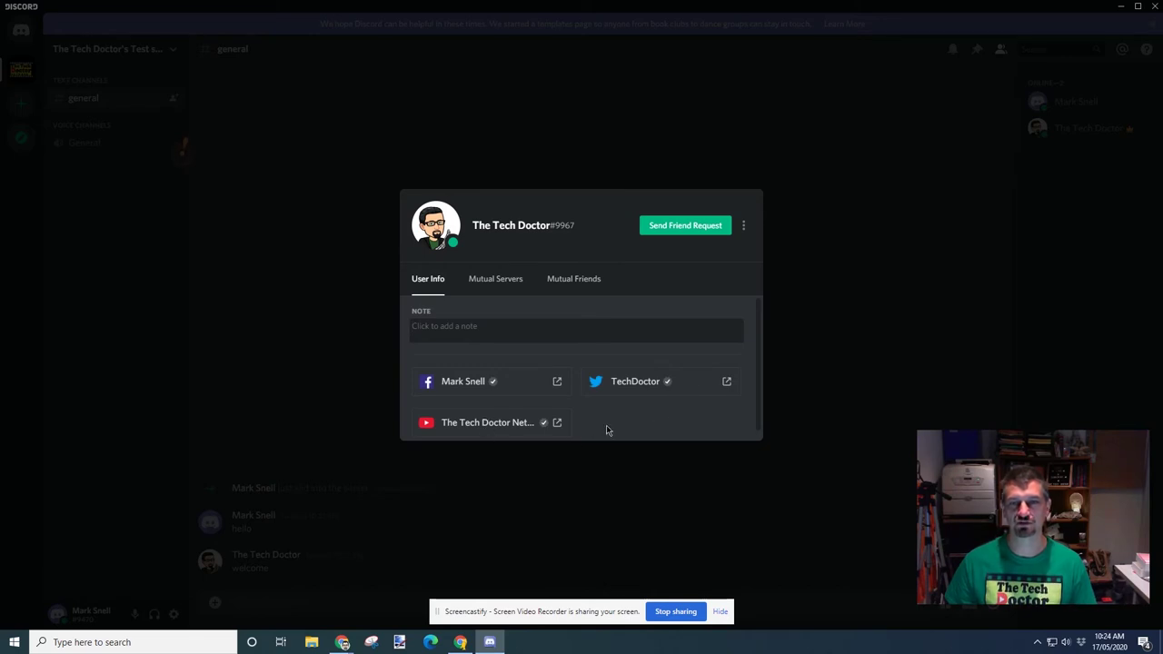
{"action": "left_click", "coordinate": [504, 283]}
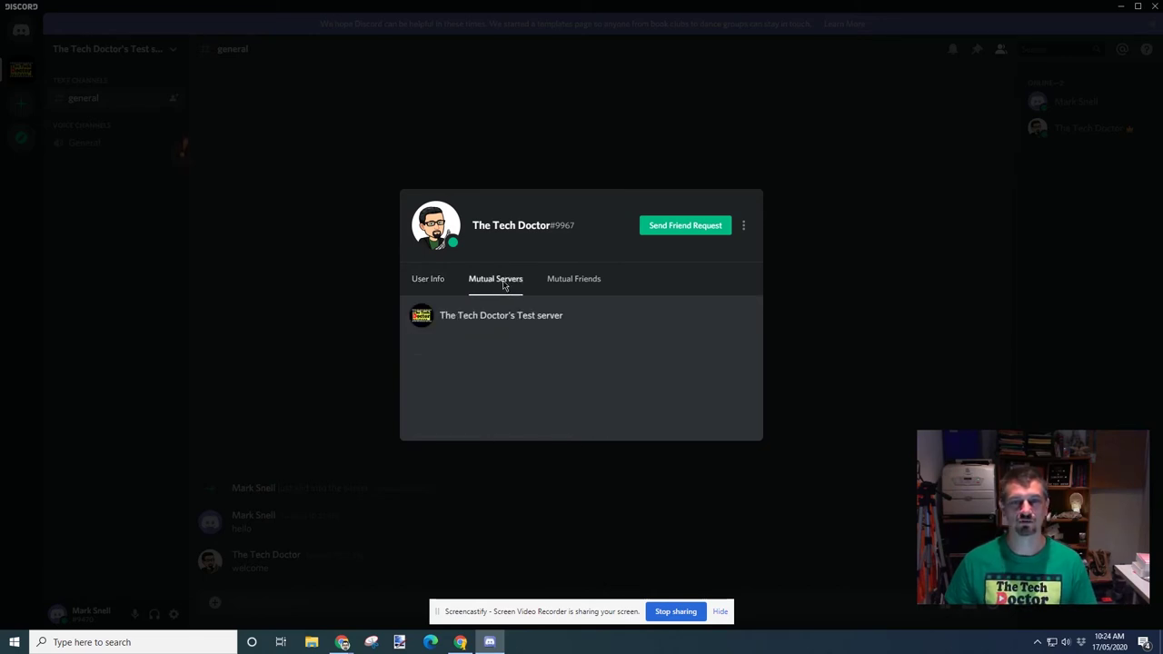
{"action": "left_click", "coordinate": [579, 283]}
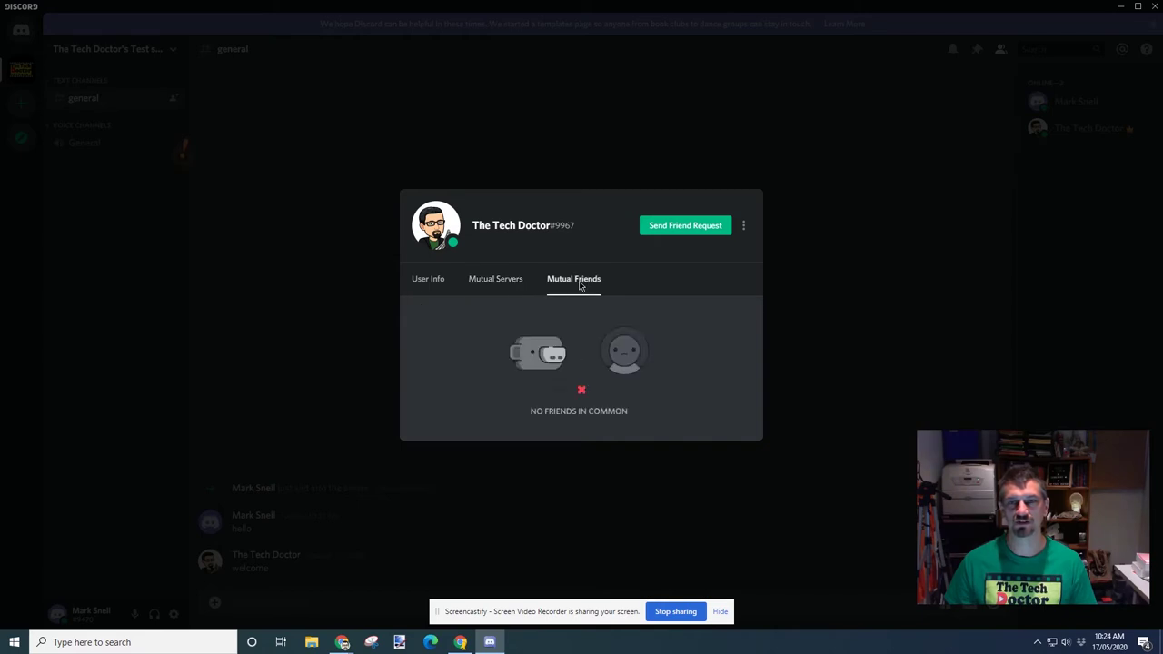
{"action": "left_click", "coordinate": [431, 281]}
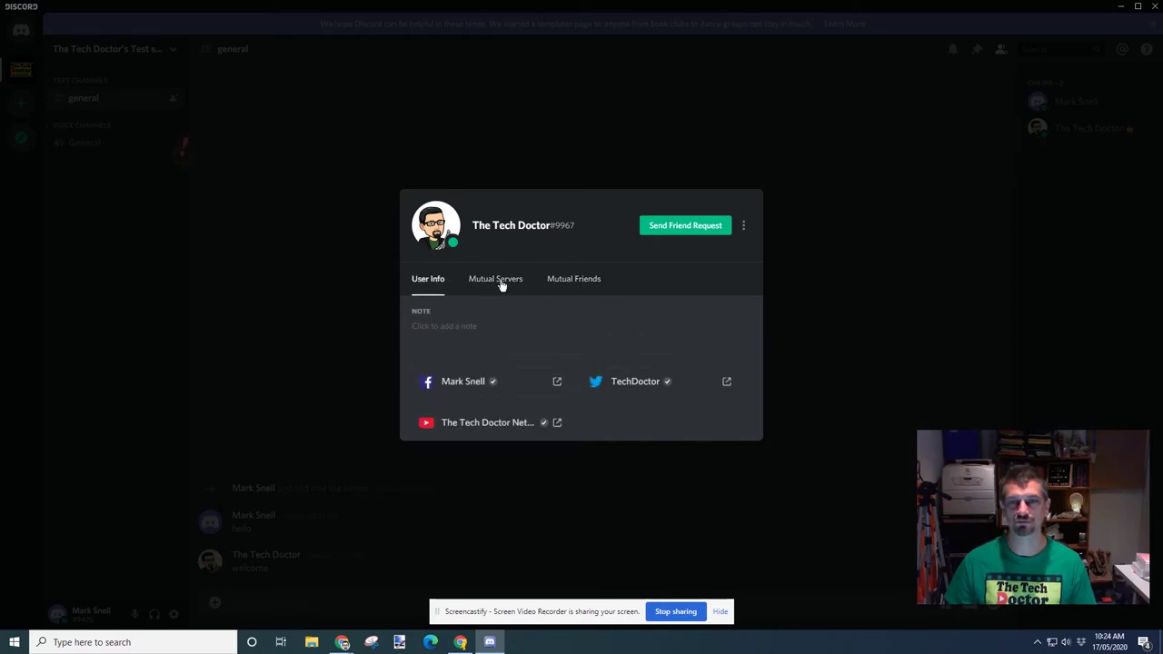
{"action": "left_click", "coordinate": [693, 237]}
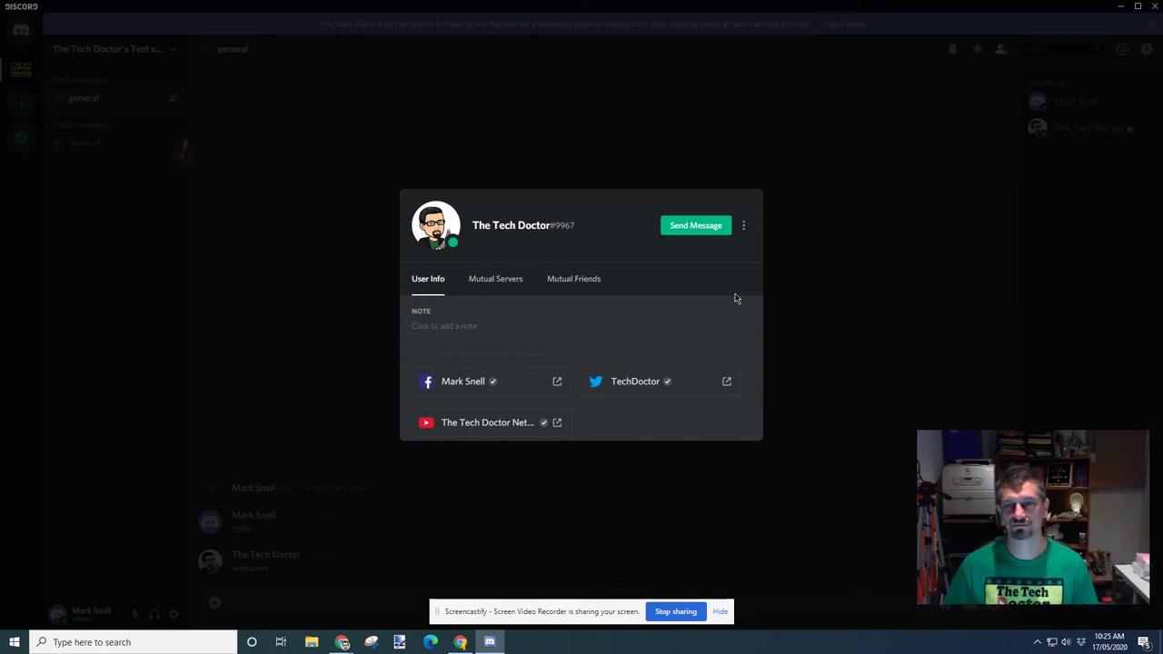
{"action": "left_click", "coordinate": [839, 279]}
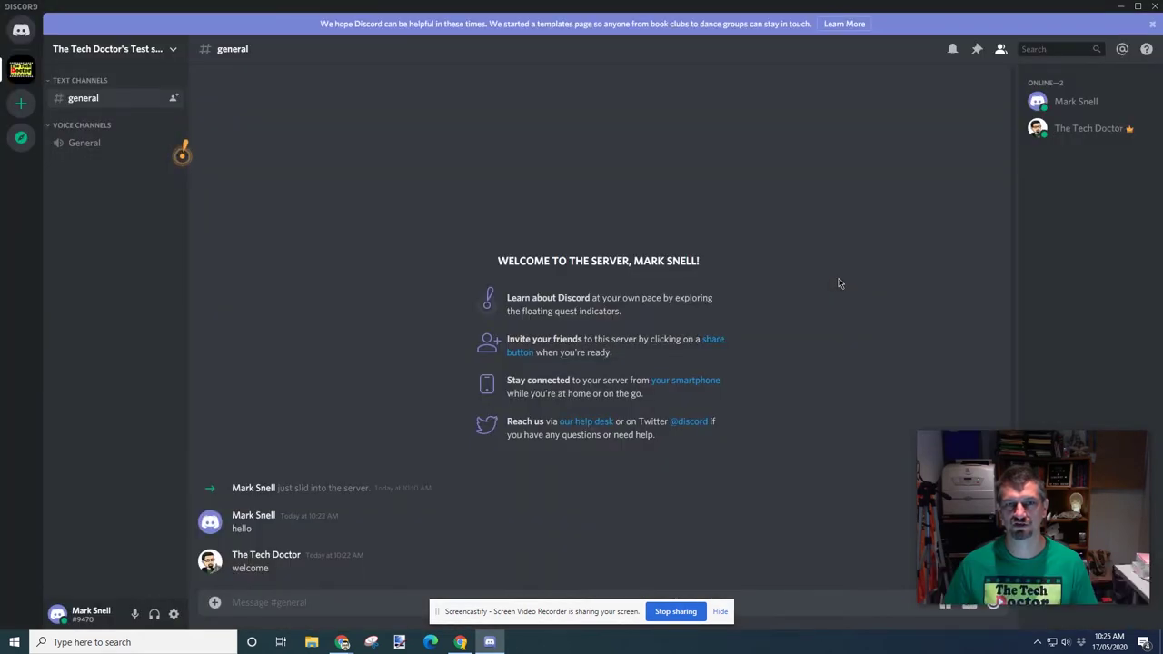
Bring up The Tech Doctor's member actions, then open the new #test-text-channel
{"action": "right_click", "coordinate": [1081, 134]}
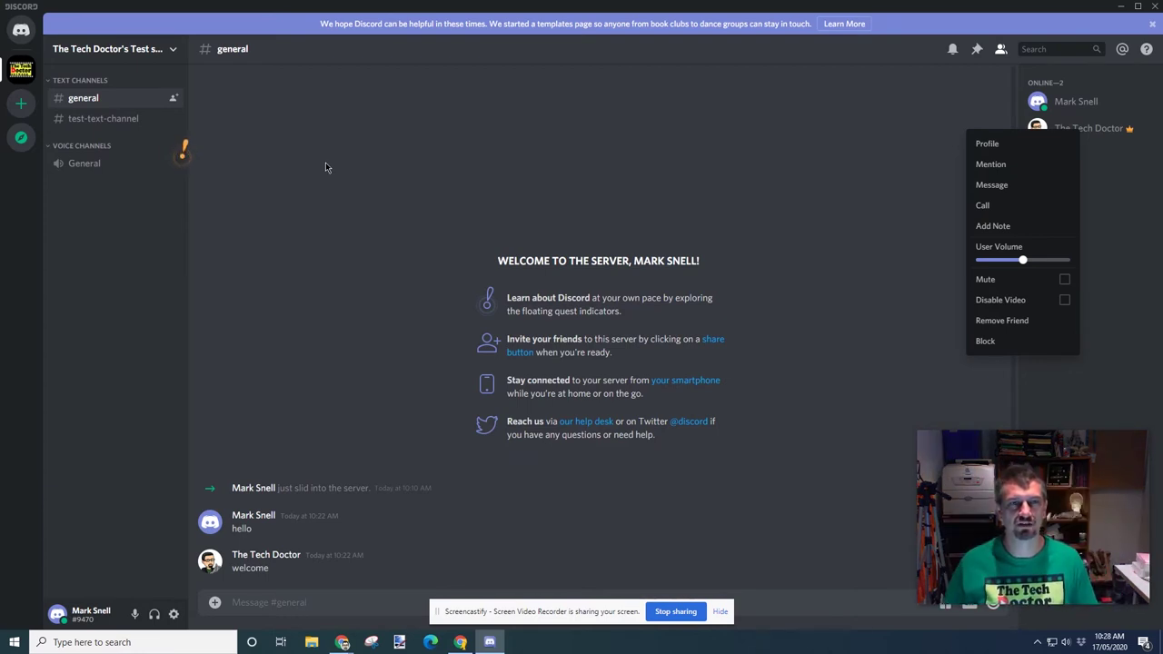
{"action": "left_click", "coordinate": [103, 124]}
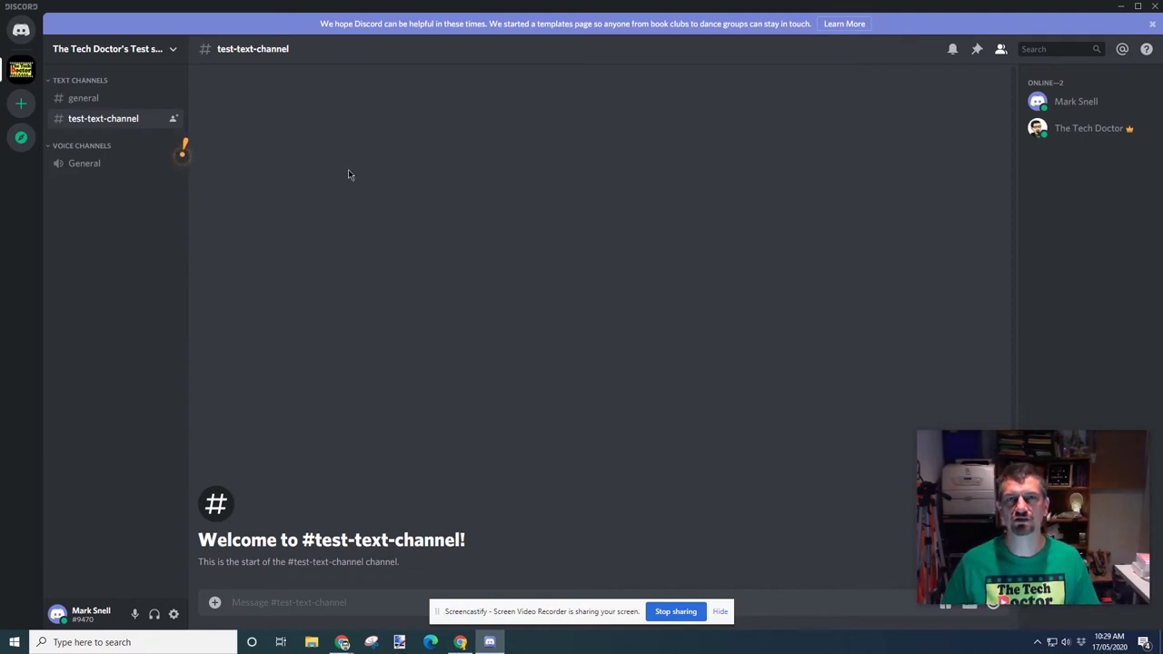
Join the General voice channel
{"action": "left_click", "coordinate": [87, 164]}
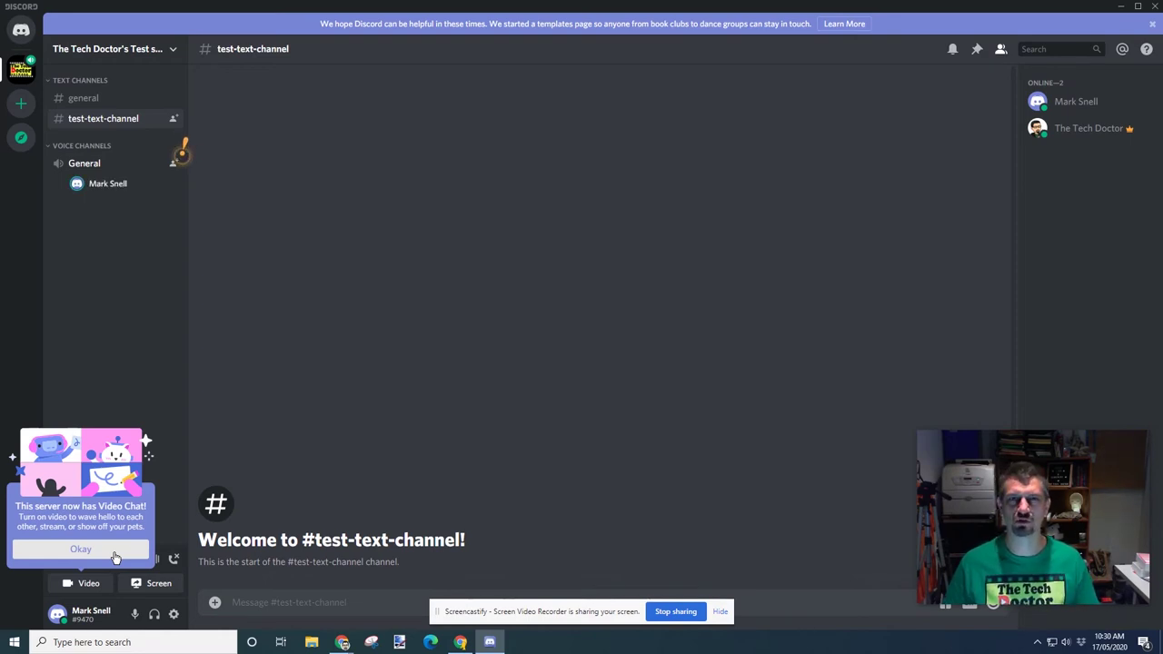
Dismiss the Video Chat announcement
{"action": "left_click", "coordinate": [81, 548]}
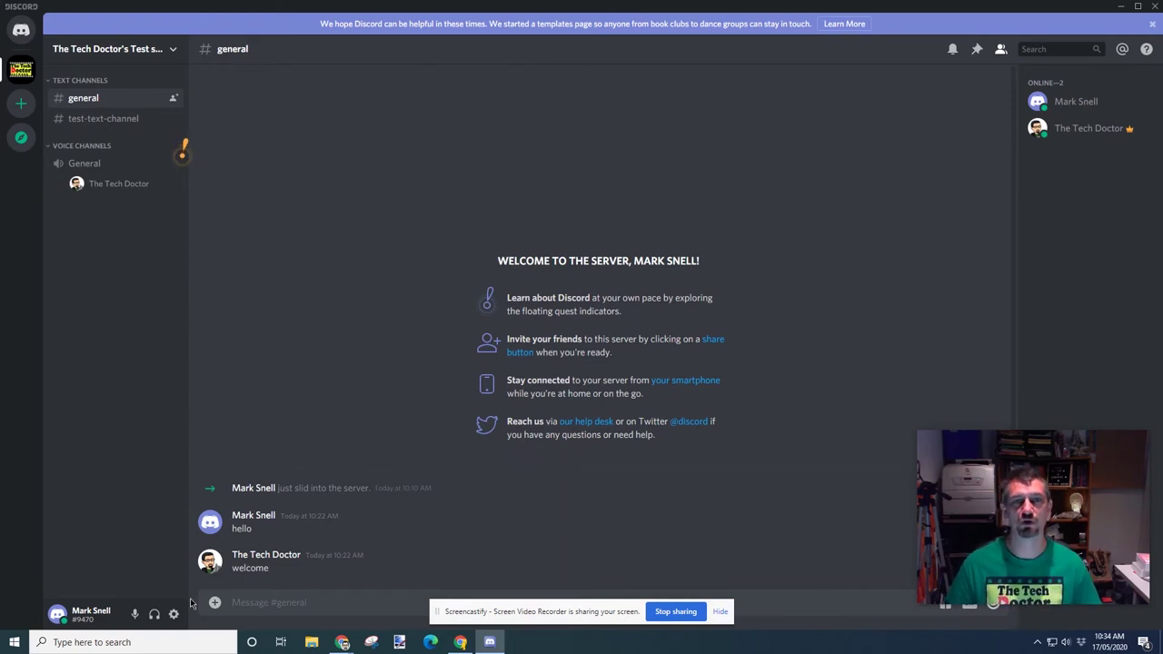
Bring up the online status choices from the avatar
{"action": "left_click", "coordinate": [57, 614]}
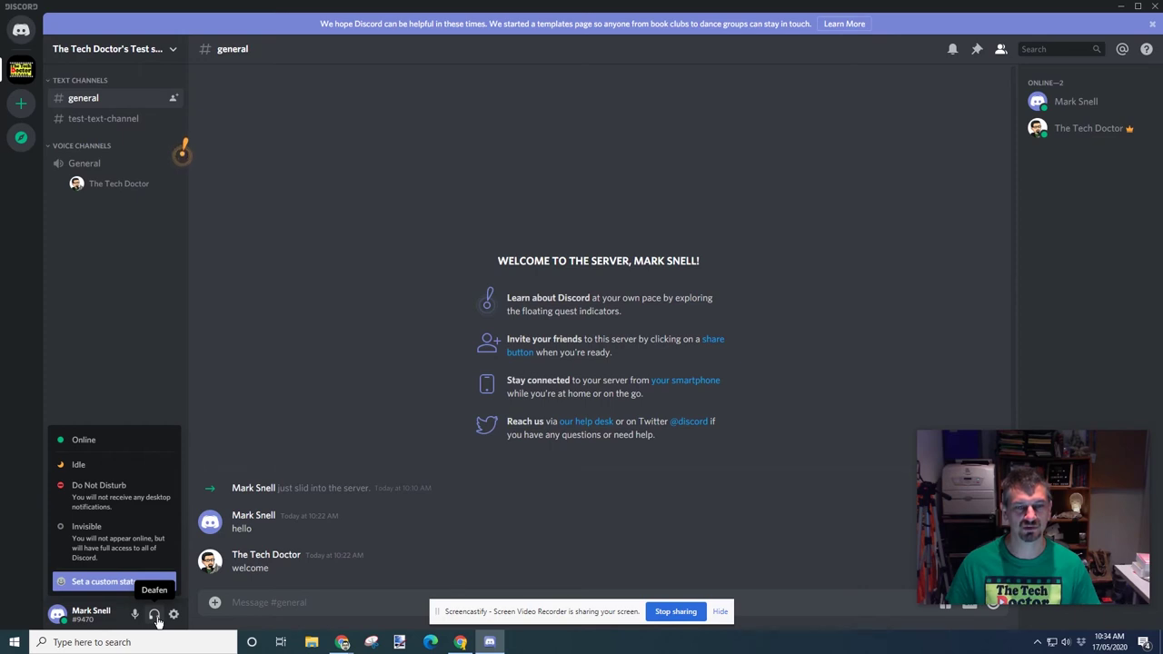
Go to User Settings from the gear icon
{"action": "left_click", "coordinate": [174, 616]}
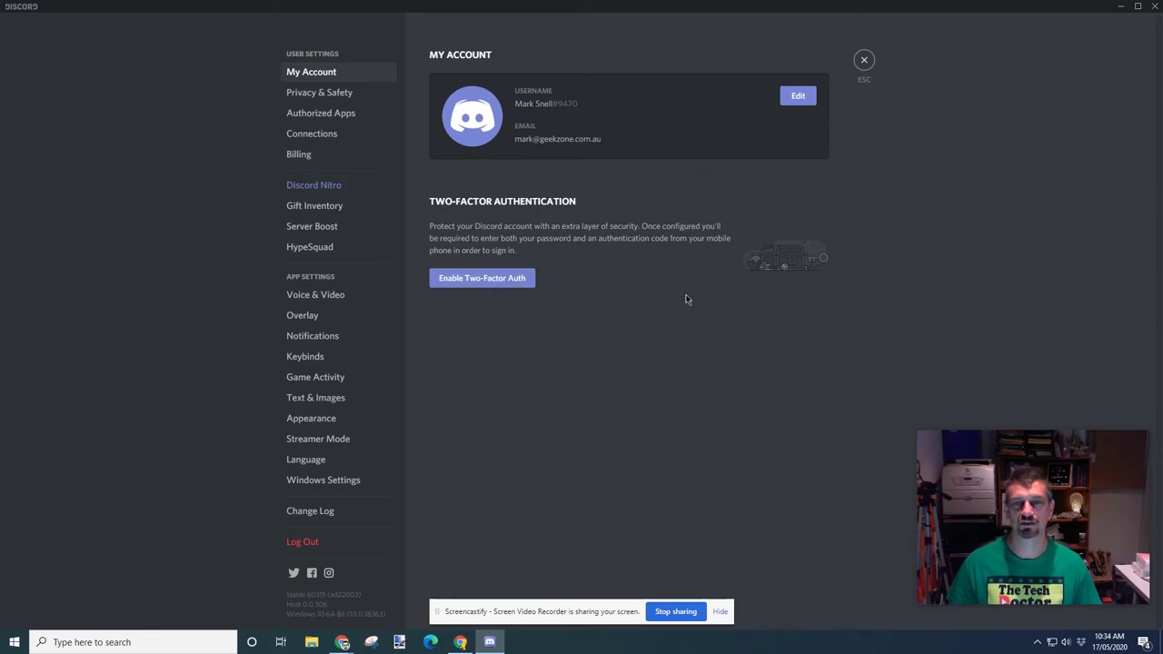
Make the My Account details editable
{"action": "left_click", "coordinate": [798, 96]}
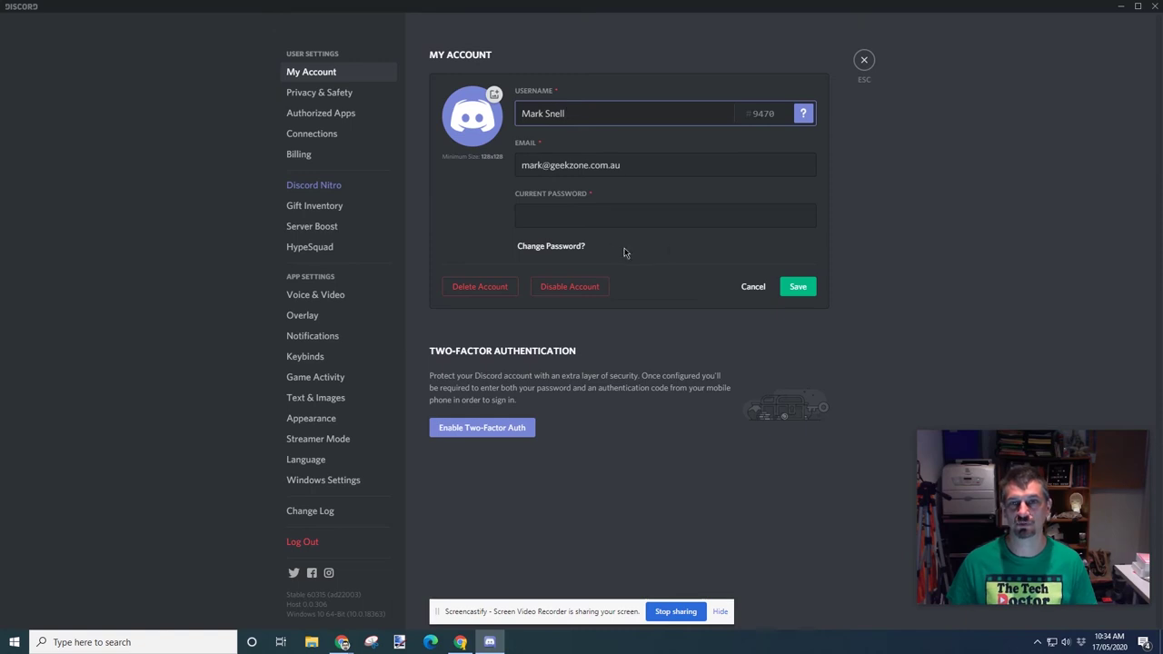
Set the avatar to bitmoji.png from the Desktop, fit it, and save the account
{"action": "left_click", "coordinate": [472, 118]}
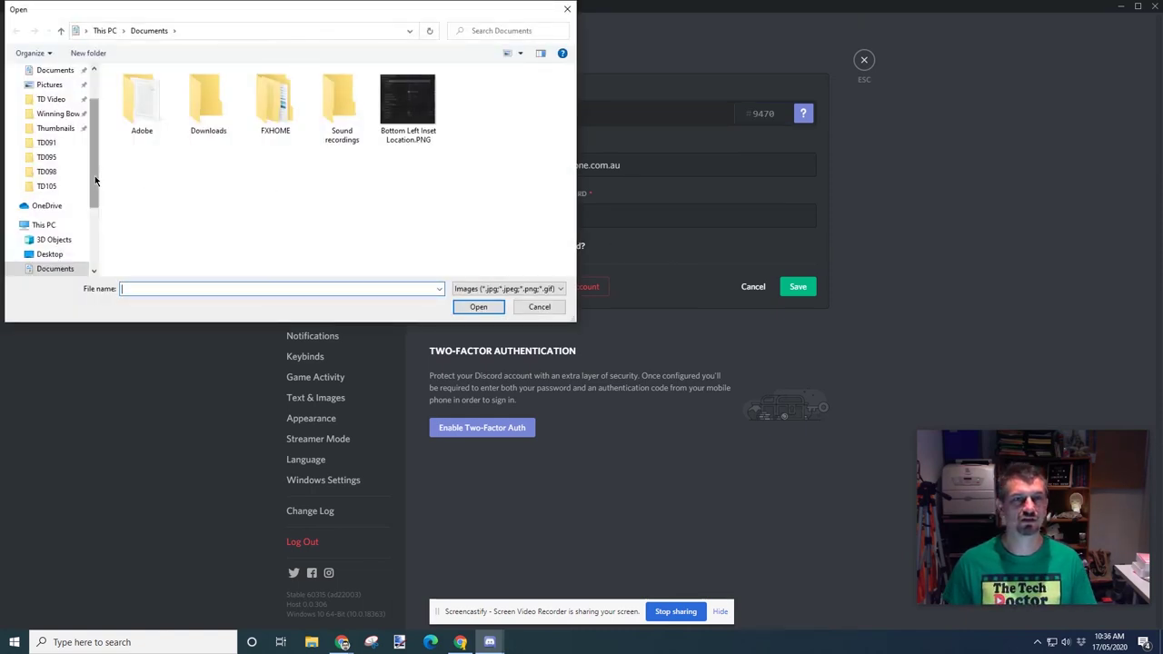
{"action": "scroll", "coordinate": [64, 136], "scroll_direction": "up", "scroll_amount": 2}
{"action": "left_click", "coordinate": [50, 95]}
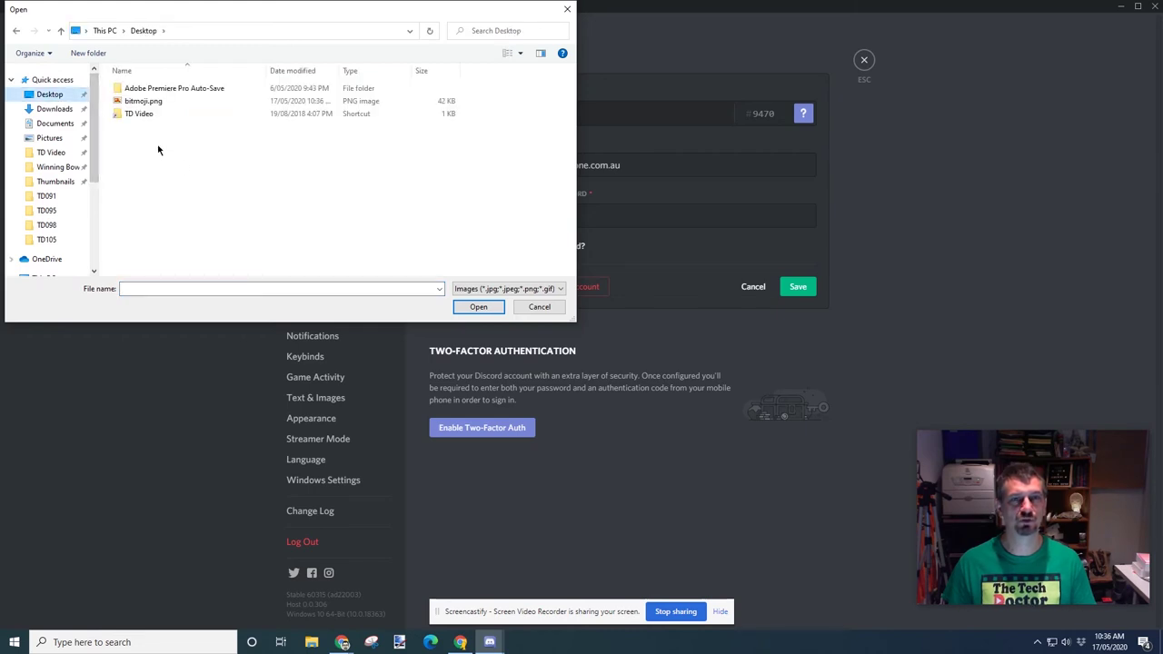
{"action": "left_click", "coordinate": [143, 101]}
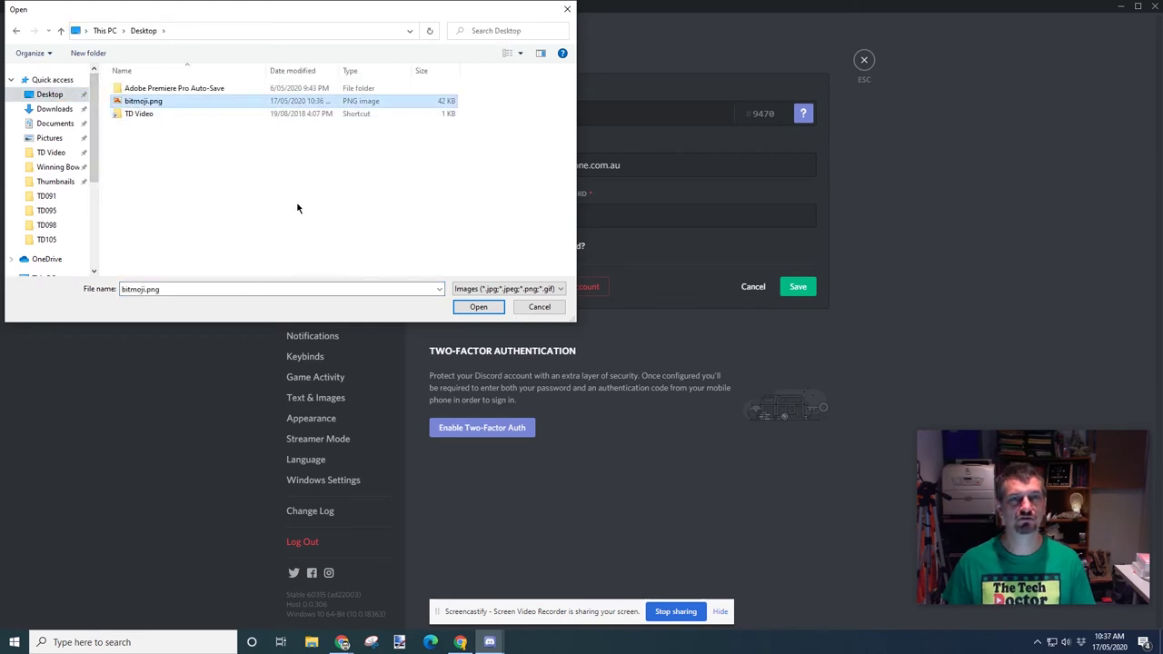
{"action": "left_click", "coordinate": [478, 307]}
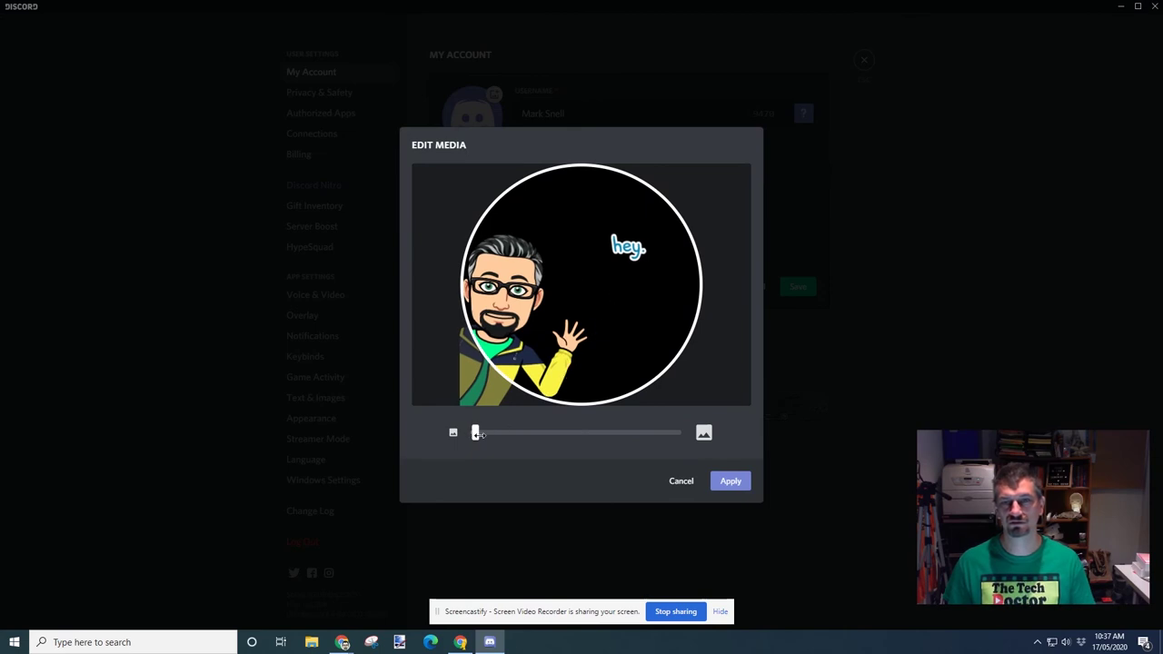
{"action": "left_click_drag", "start_coordinate": [478, 435], "coordinate": [474, 435]}
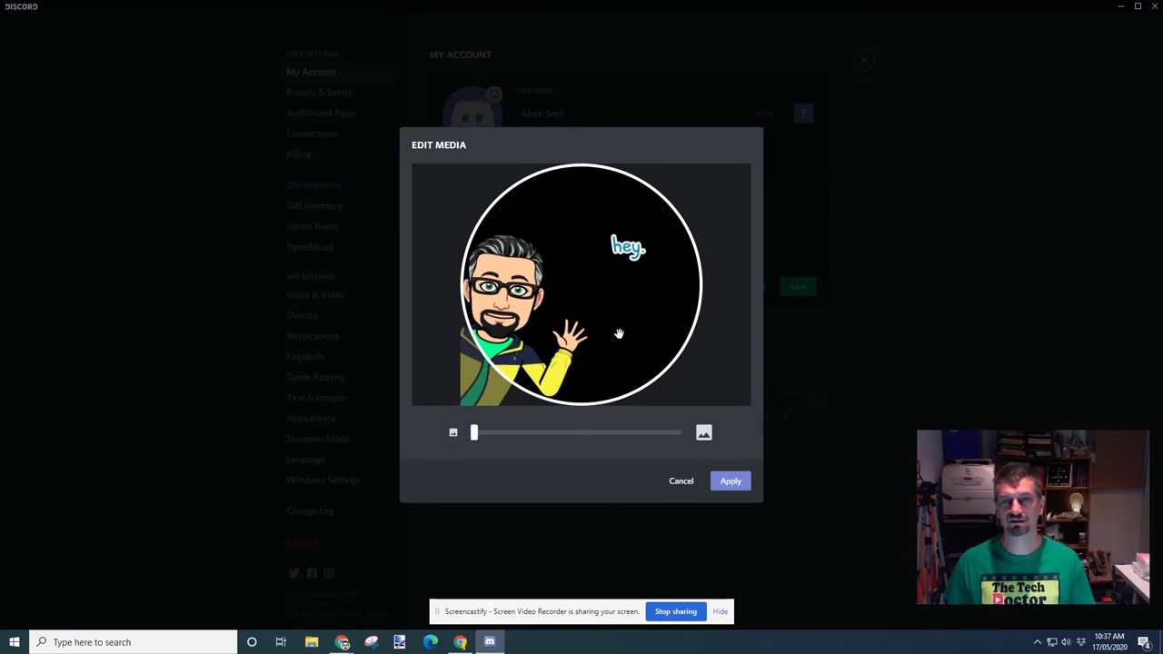
{"action": "left_click", "coordinate": [734, 482]}
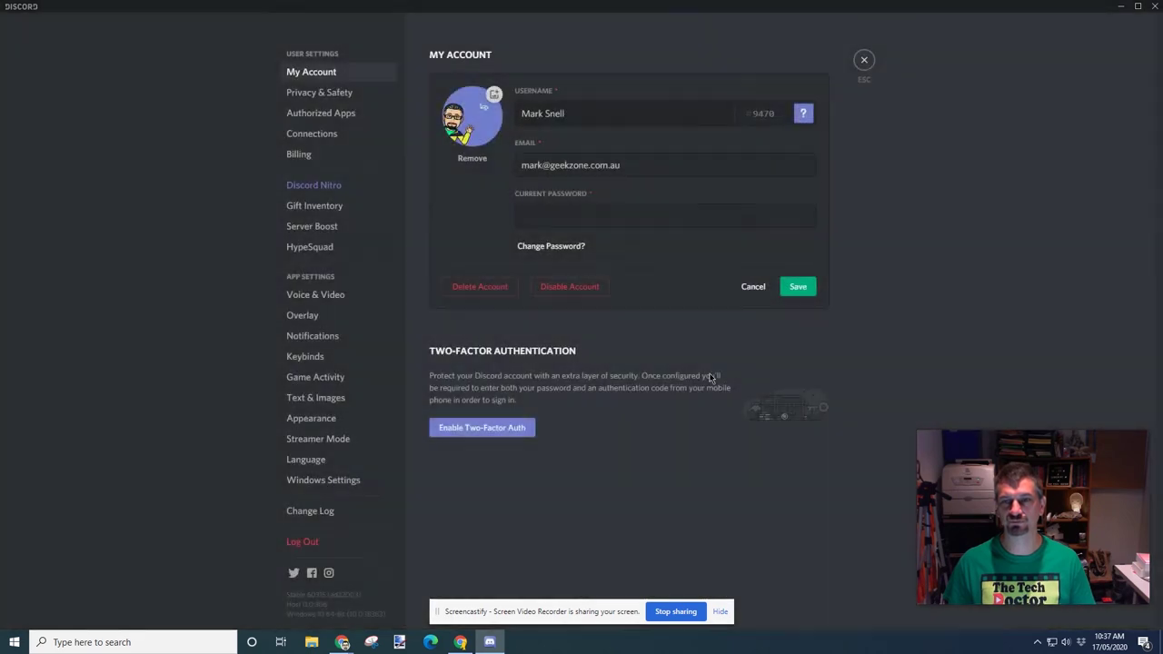
{"action": "left_click", "coordinate": [798, 291]}
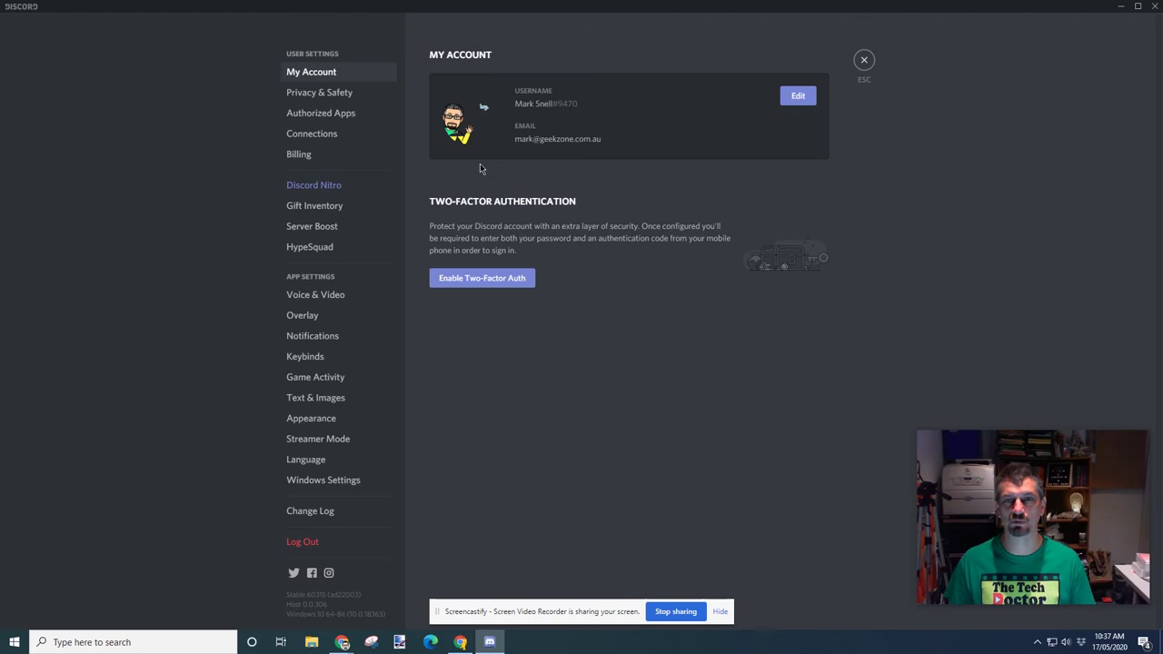
Set safe direct messaging to Keep me safe, then view the empty Authorized Apps page
{"action": "left_click", "coordinate": [322, 95]}
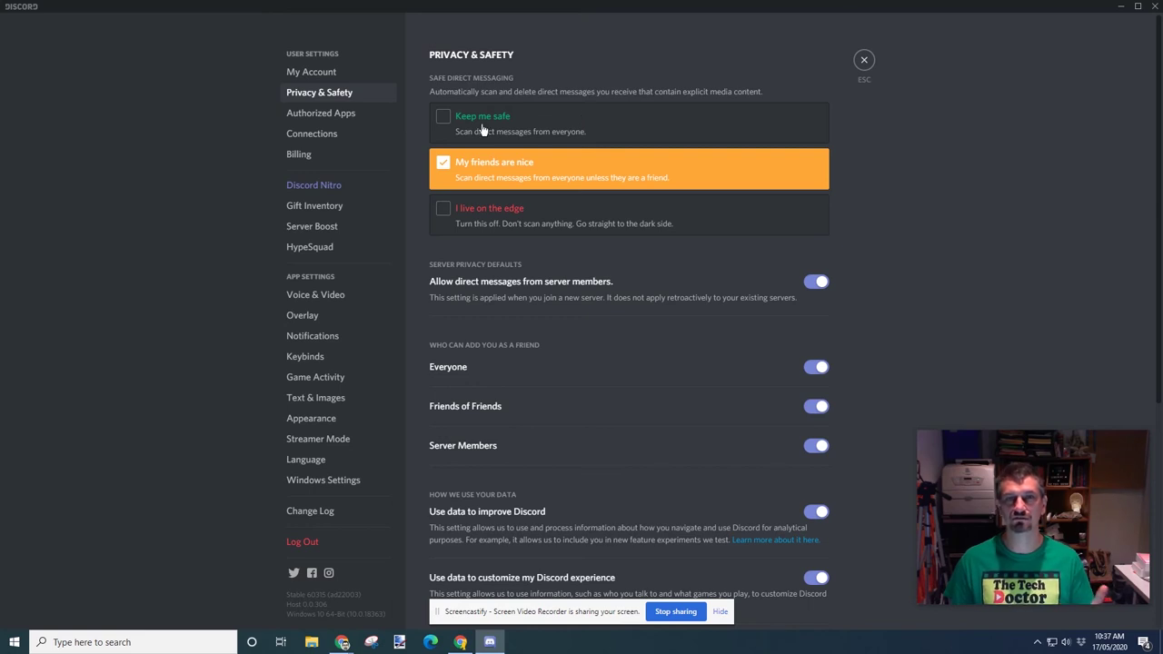
{"action": "left_click", "coordinate": [445, 120]}
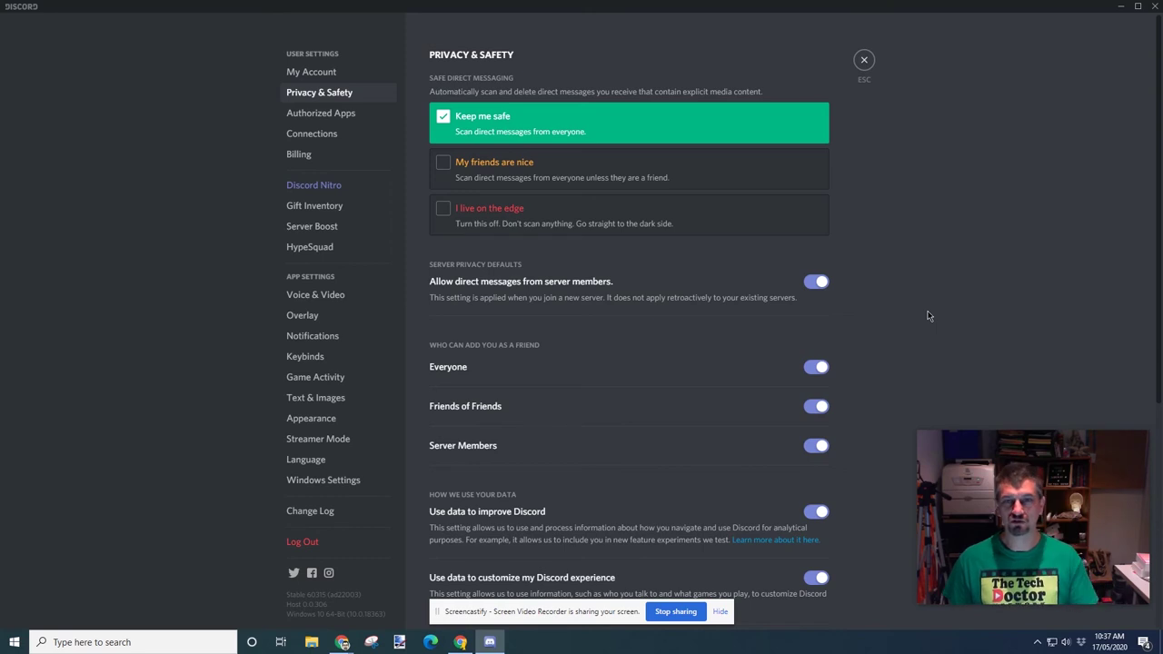
{"action": "scroll", "coordinate": [929, 315], "scroll_direction": "down", "scroll_amount": 2}
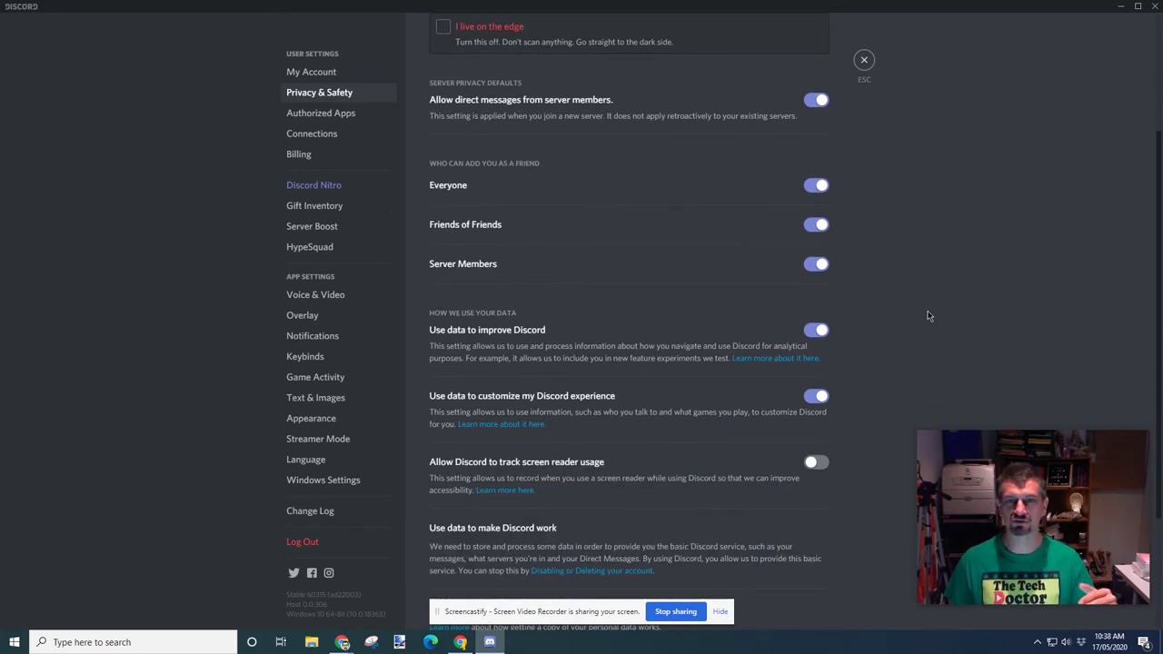
{"action": "left_click", "coordinate": [327, 114]}
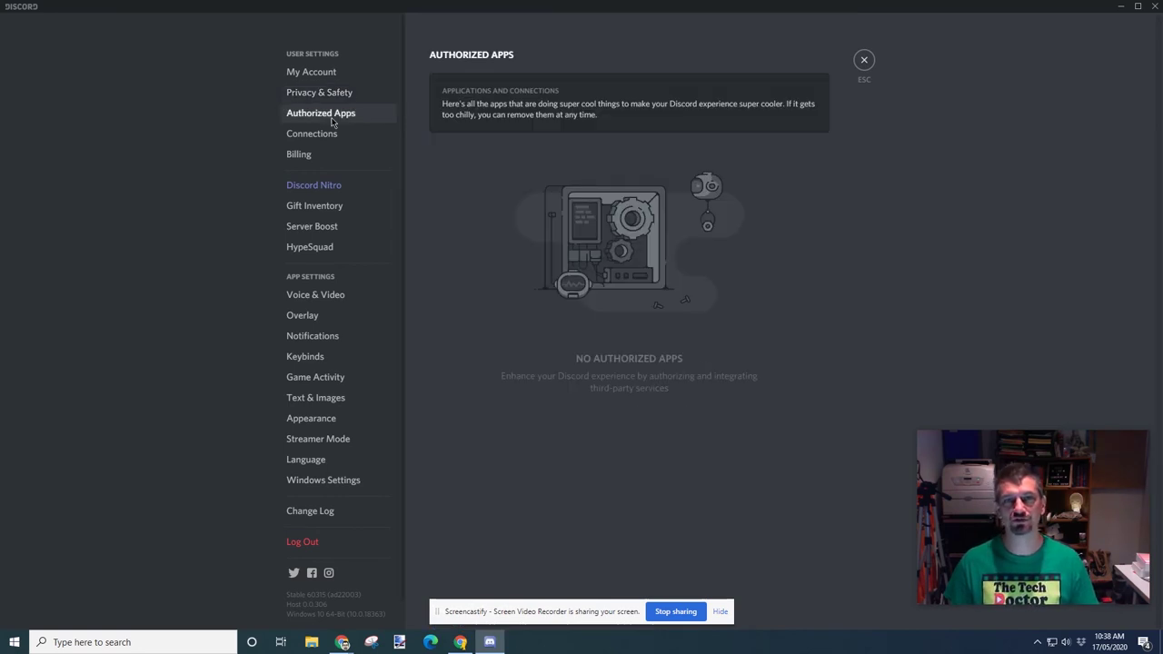
Look through the Connections and Billing pages, then return to #general
{"action": "left_click", "coordinate": [325, 141]}
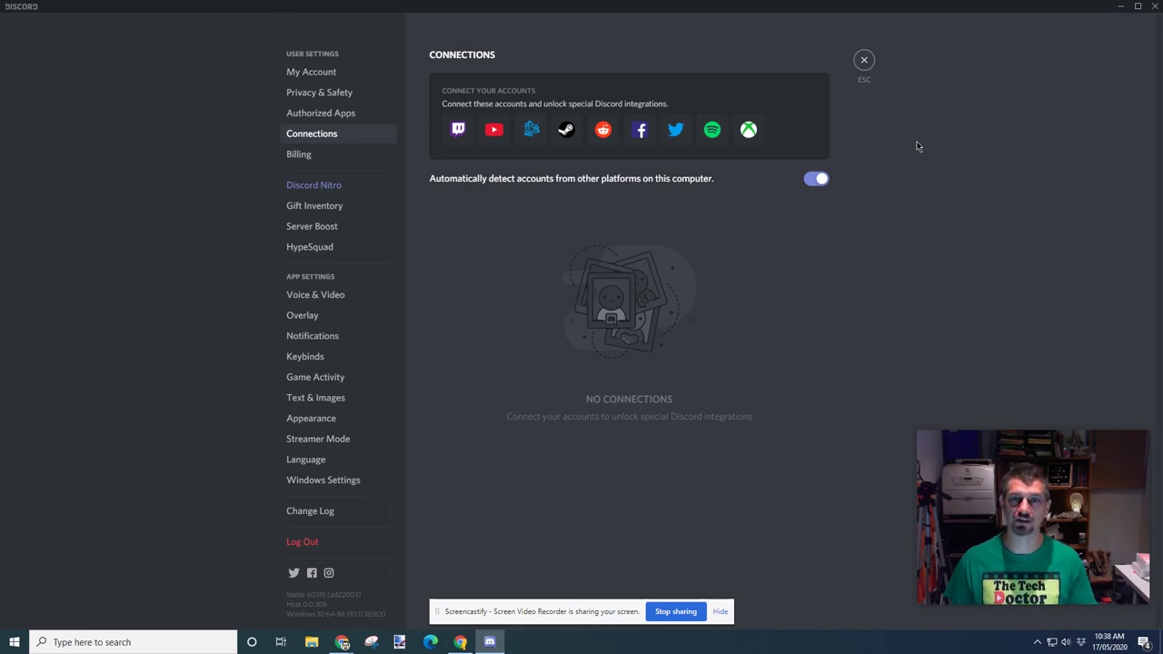
{"action": "left_click", "coordinate": [300, 155]}
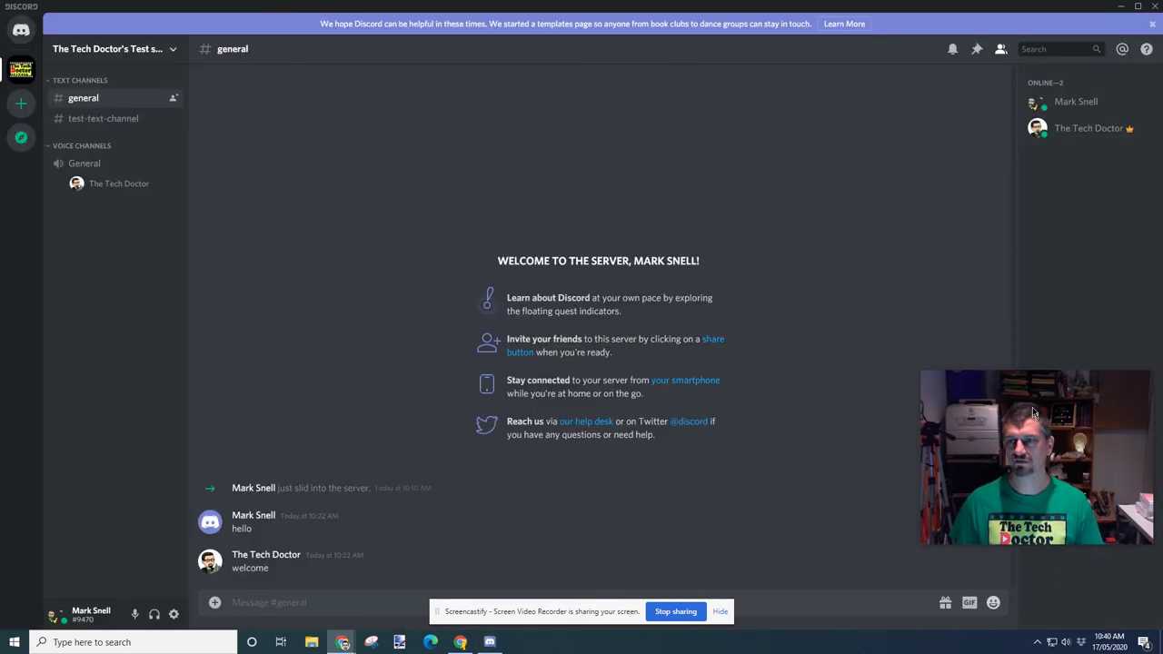
{"action": "left_click_drag", "start_coordinate": [1033, 414], "coordinate": [1034, 203]}
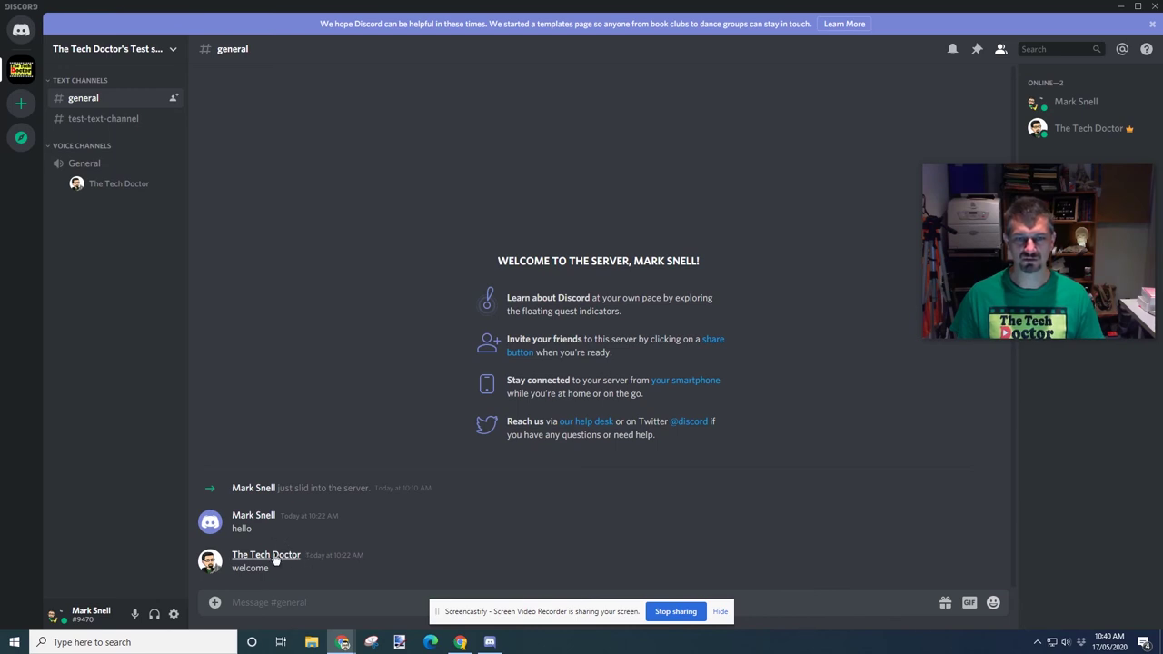
React to the 'welcome' message with a thumbs-up
{"action": "left_click", "coordinate": [317, 568]}
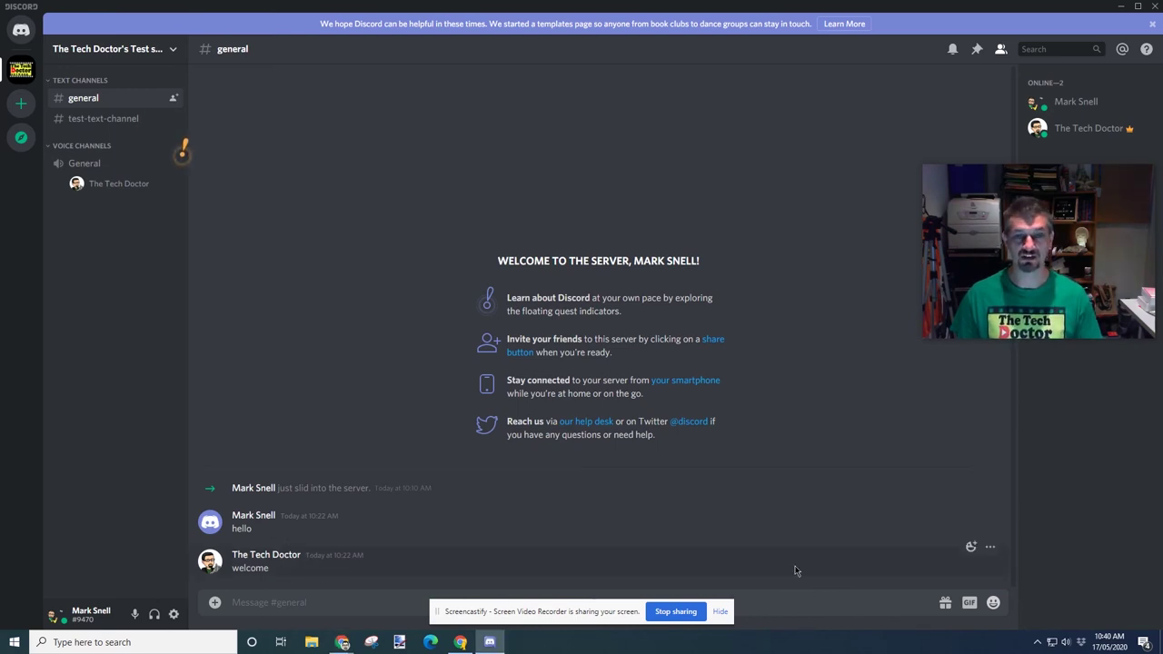
{"action": "left_click", "coordinate": [971, 547]}
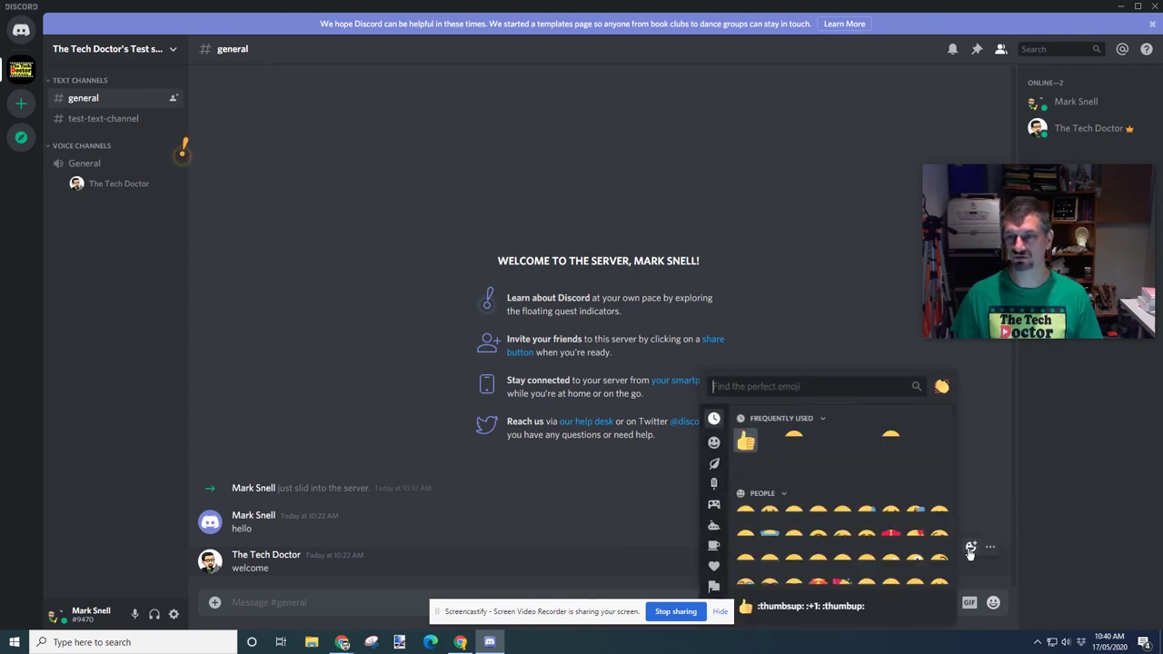
{"action": "left_click", "coordinate": [745, 443]}
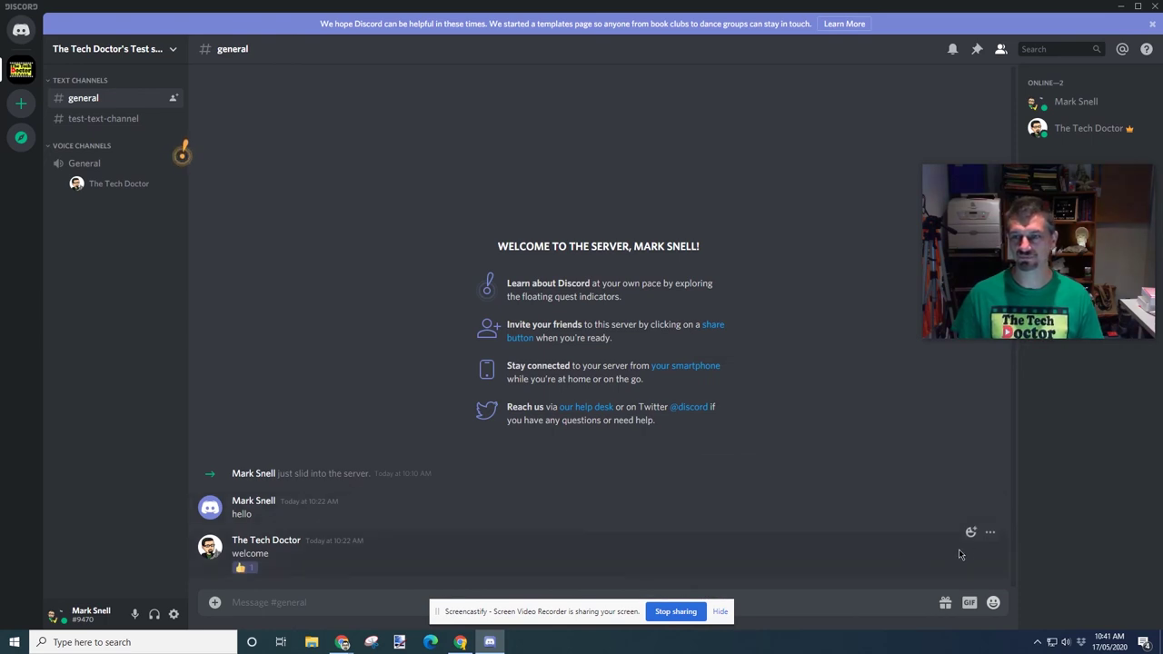
Post a reply quoting the 'welcome' message and mentioning its author
{"action": "left_click", "coordinate": [991, 534]}
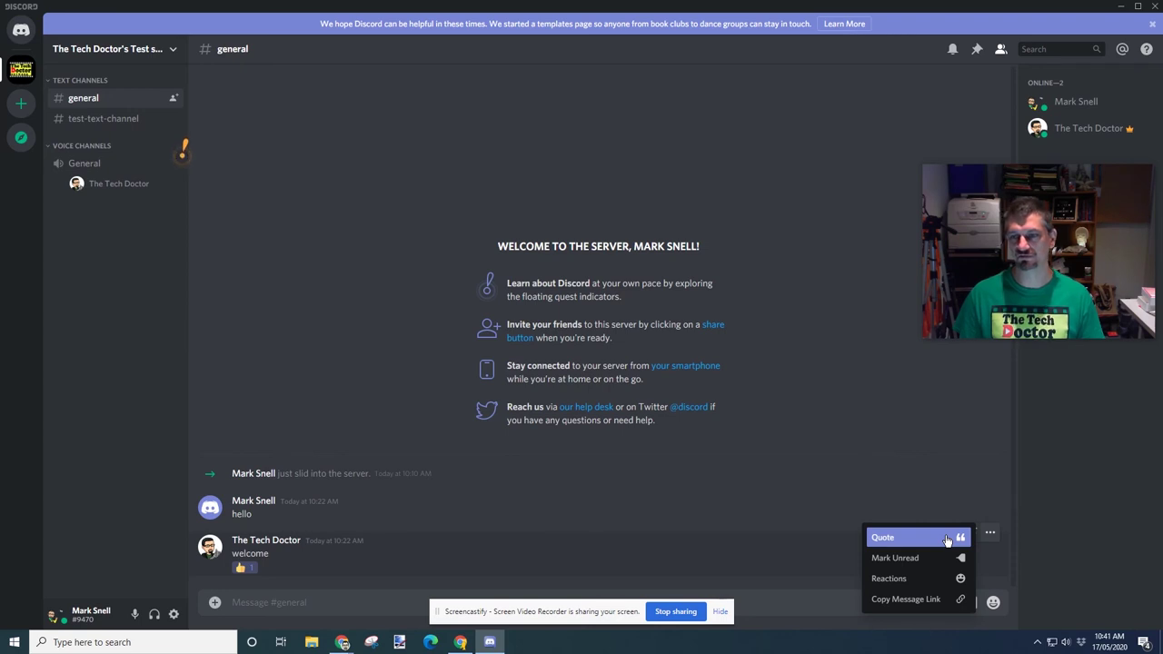
{"action": "left_click", "coordinate": [947, 537]}
{"action": "key", "text": "Return"}
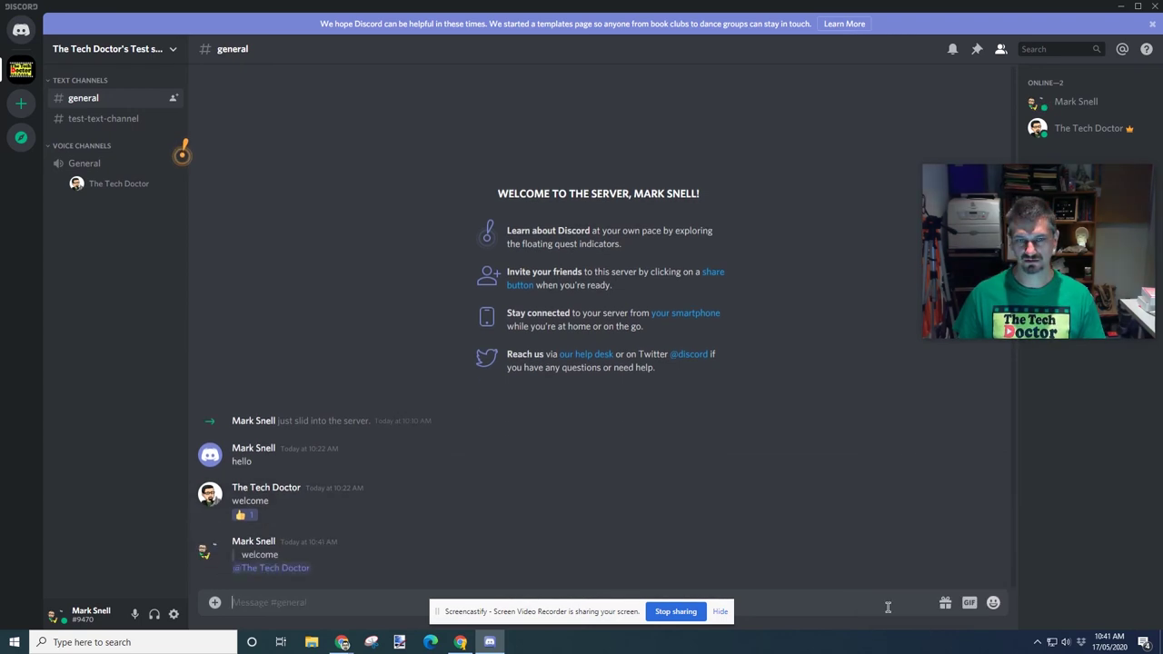
{"action": "left_click", "coordinate": [990, 484]}
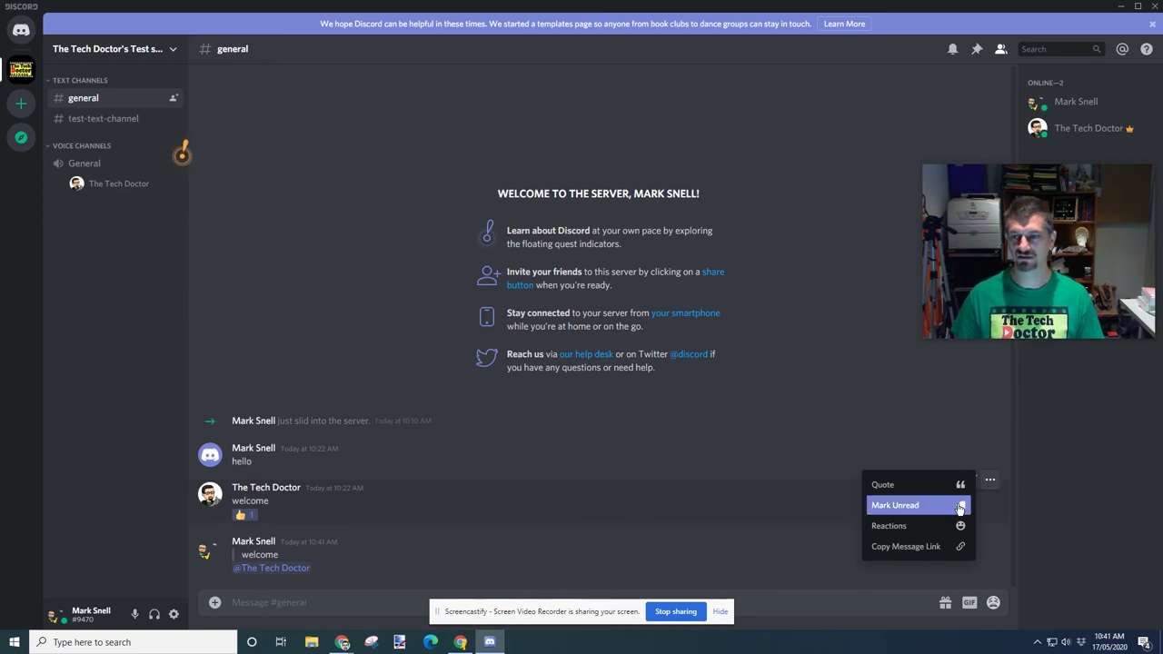
{"action": "left_click", "coordinate": [922, 570]}
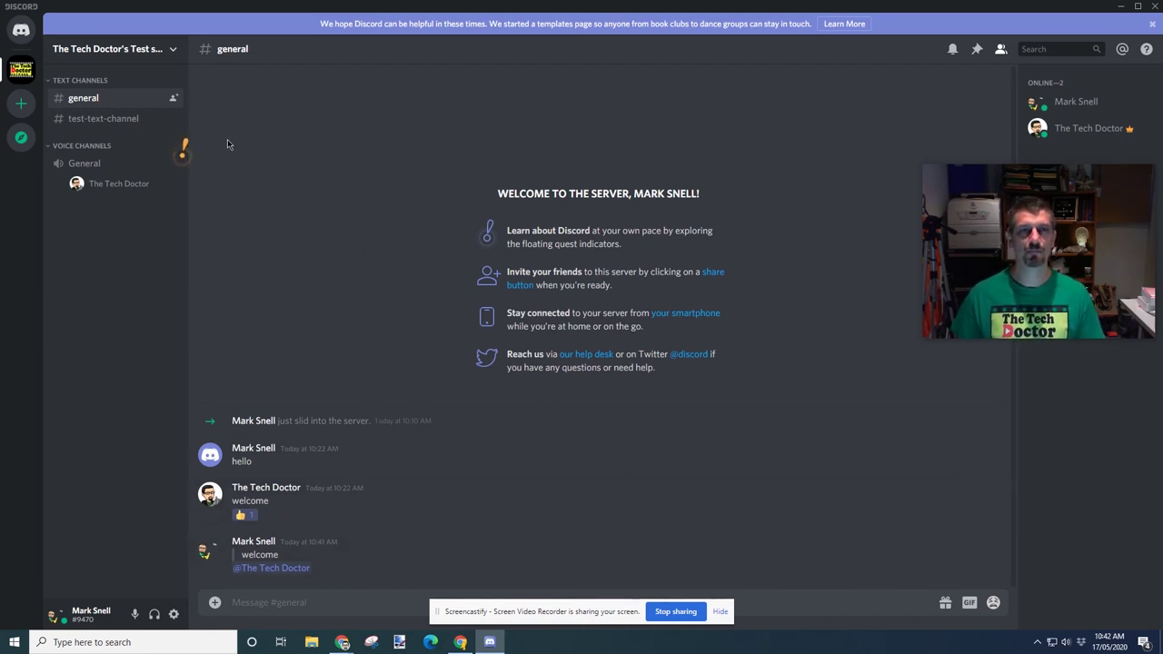
Create an invite link for the Test server and copy it
{"action": "left_click", "coordinate": [174, 99]}
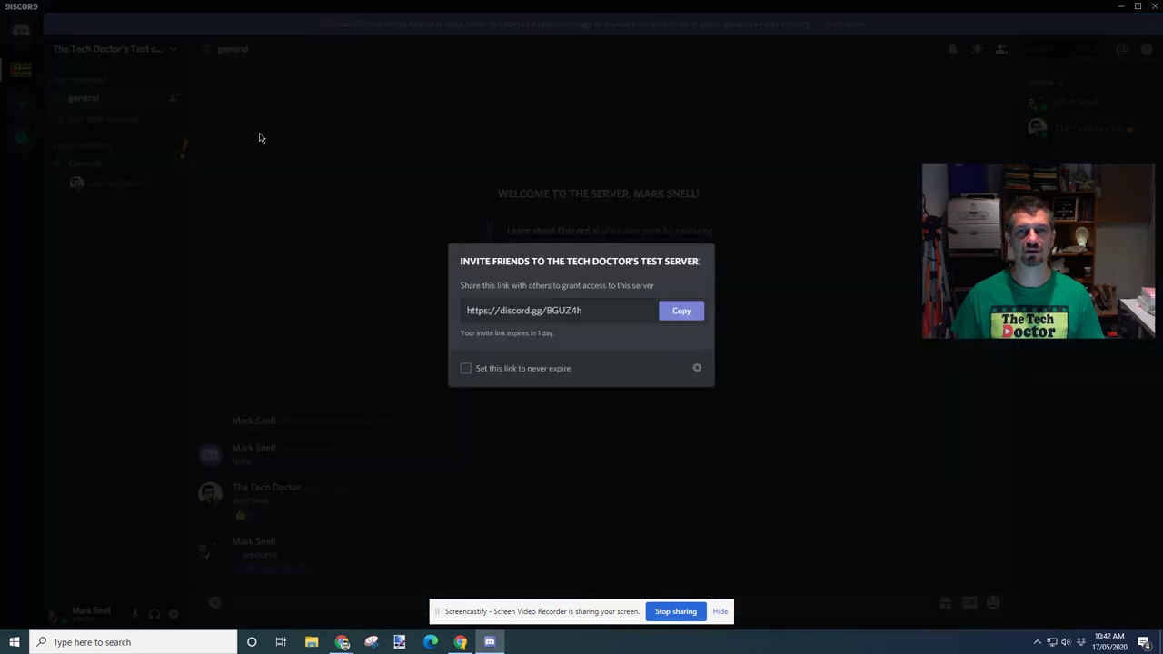
{"action": "left_click", "coordinate": [682, 313]}
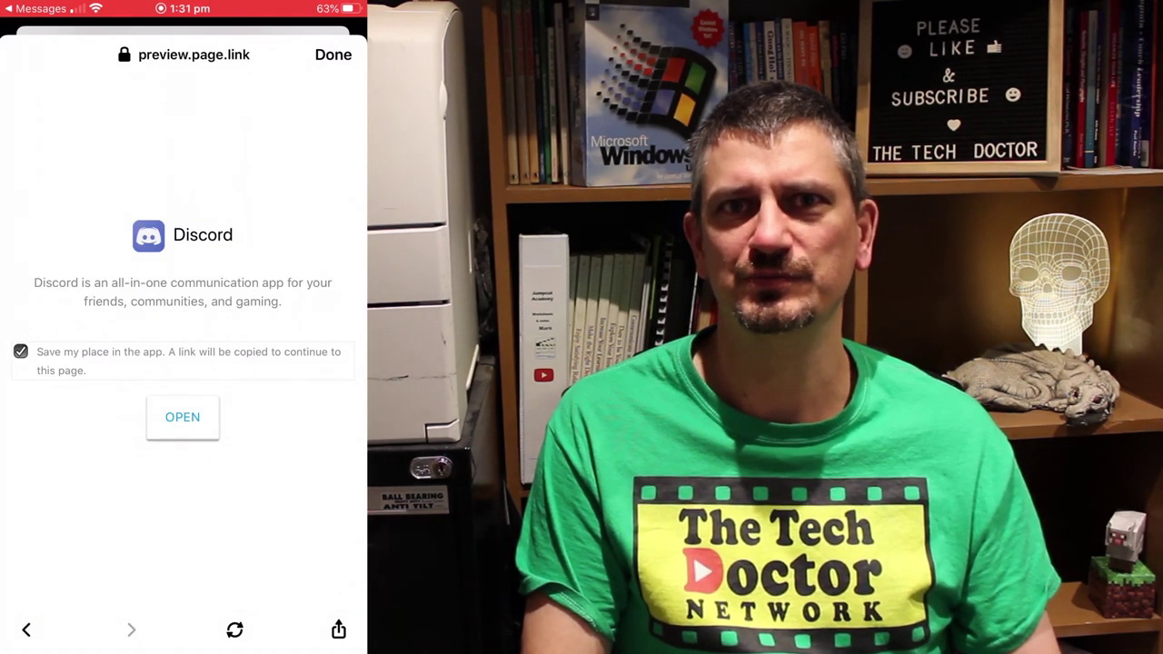
Install the Discord app from the App Store for the invite and launch it
{"action": "left_click", "coordinate": [182, 417]}
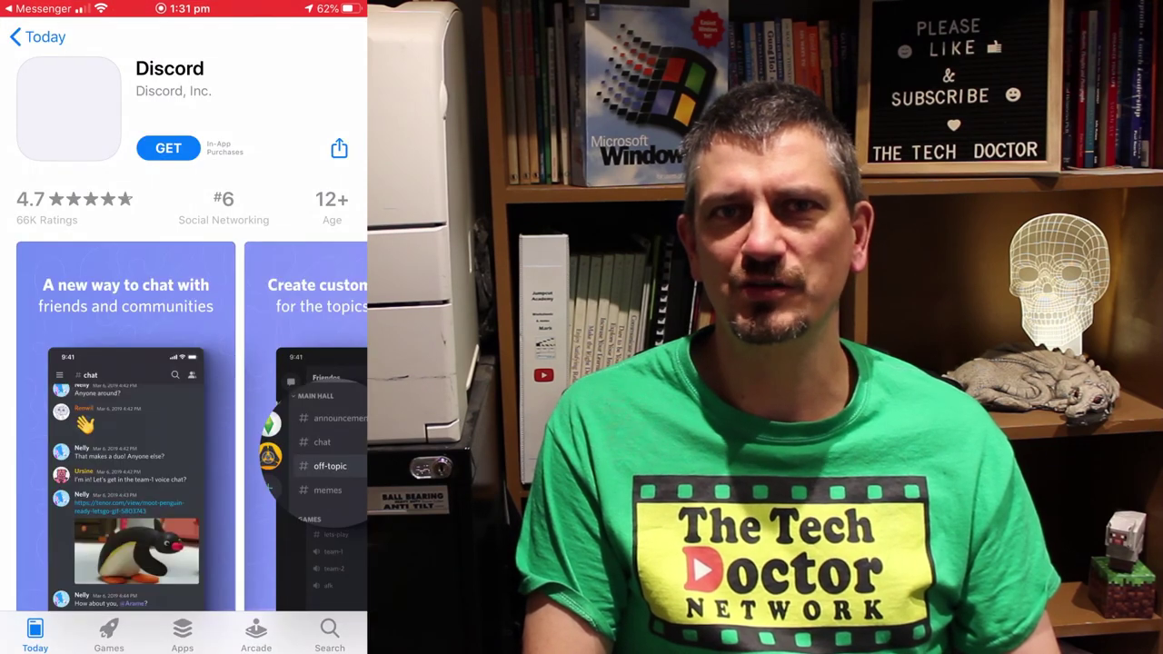
{"action": "left_click", "coordinate": [169, 148]}
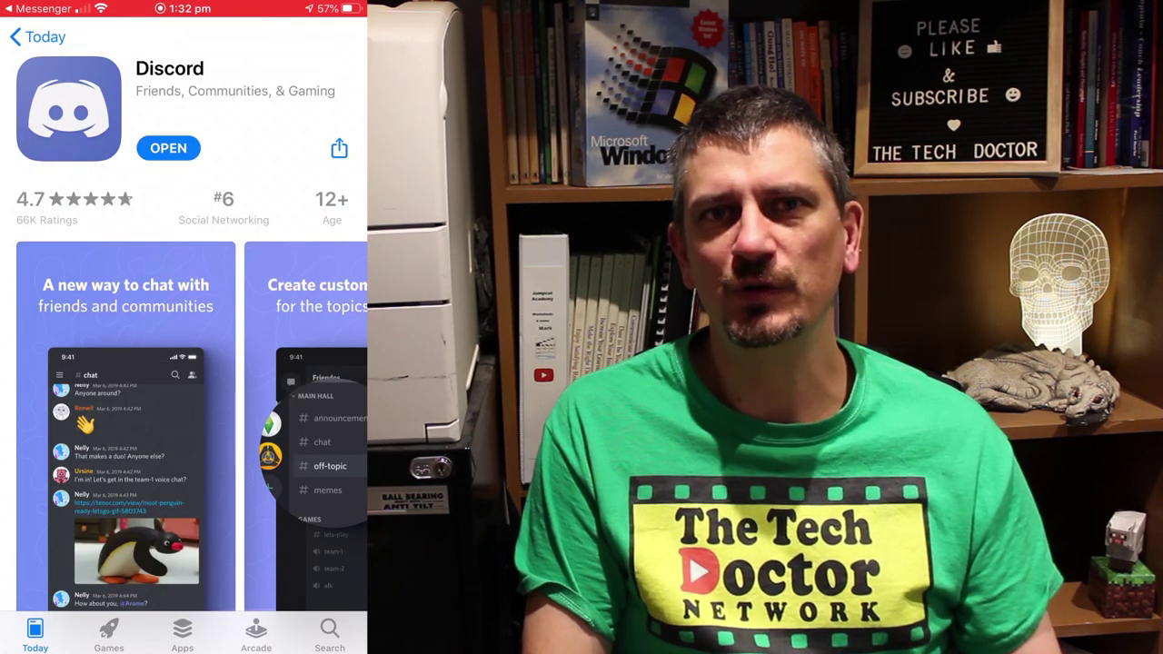
{"action": "left_click", "coordinate": [168, 147]}
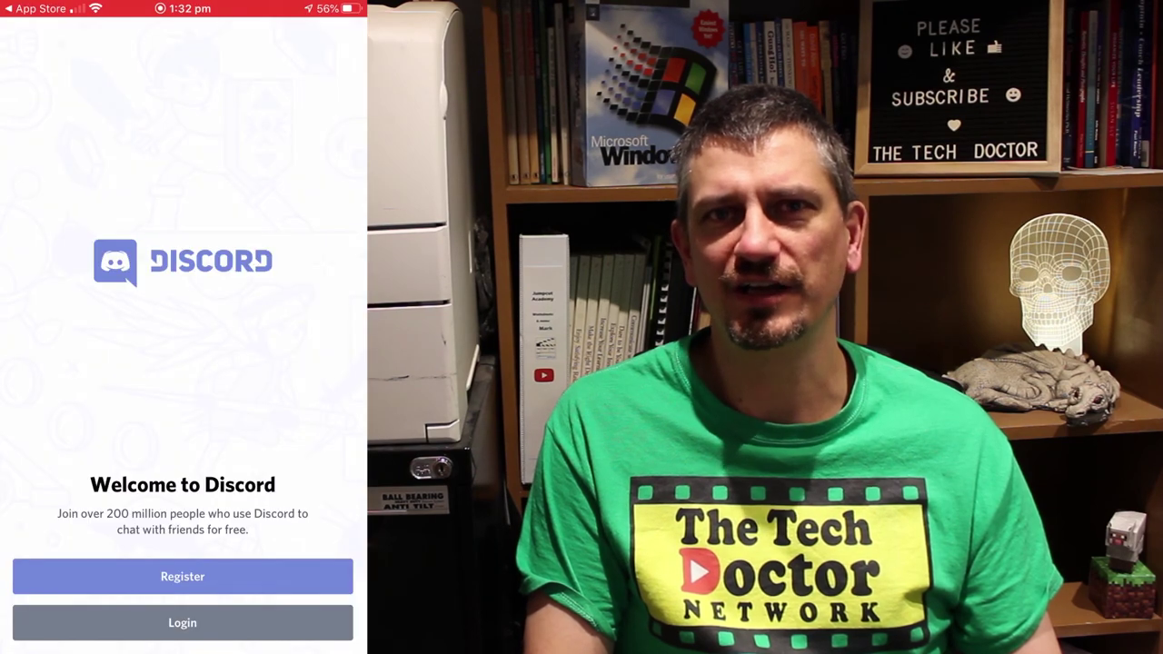
Start registering a new Discord account, entering a username and an email address
{"action": "left_click", "coordinate": [183, 576]}
{"action": "type", "text": "Ber"}
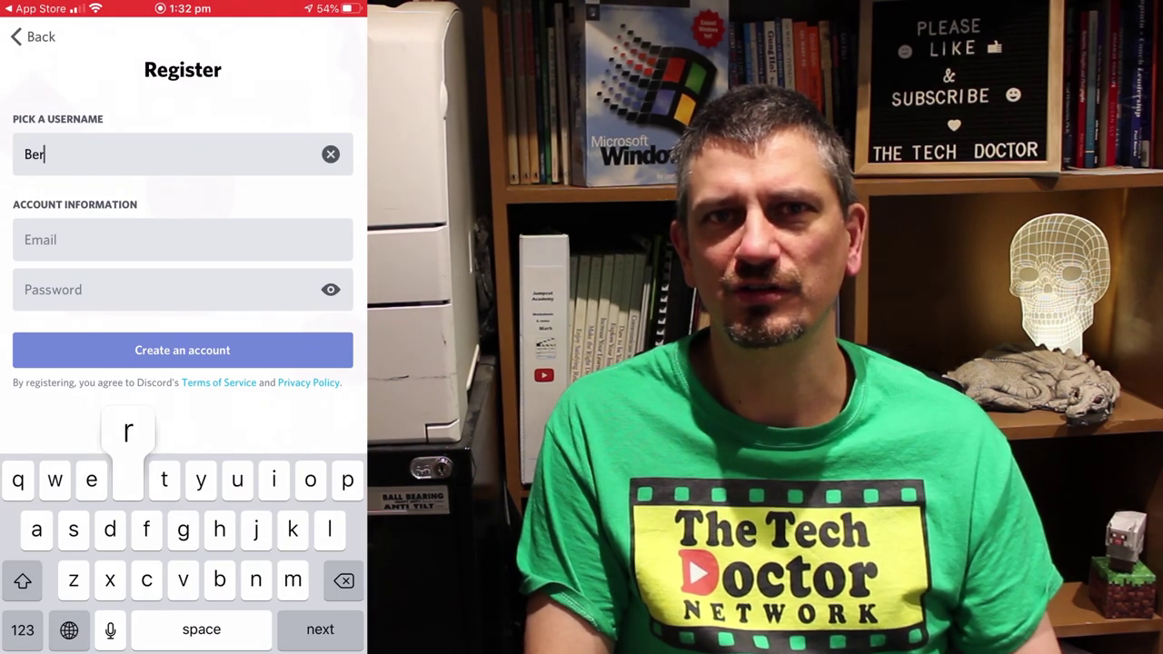
{"action": "type", "text": "nie"}
{"action": "key", "text": "Return"}
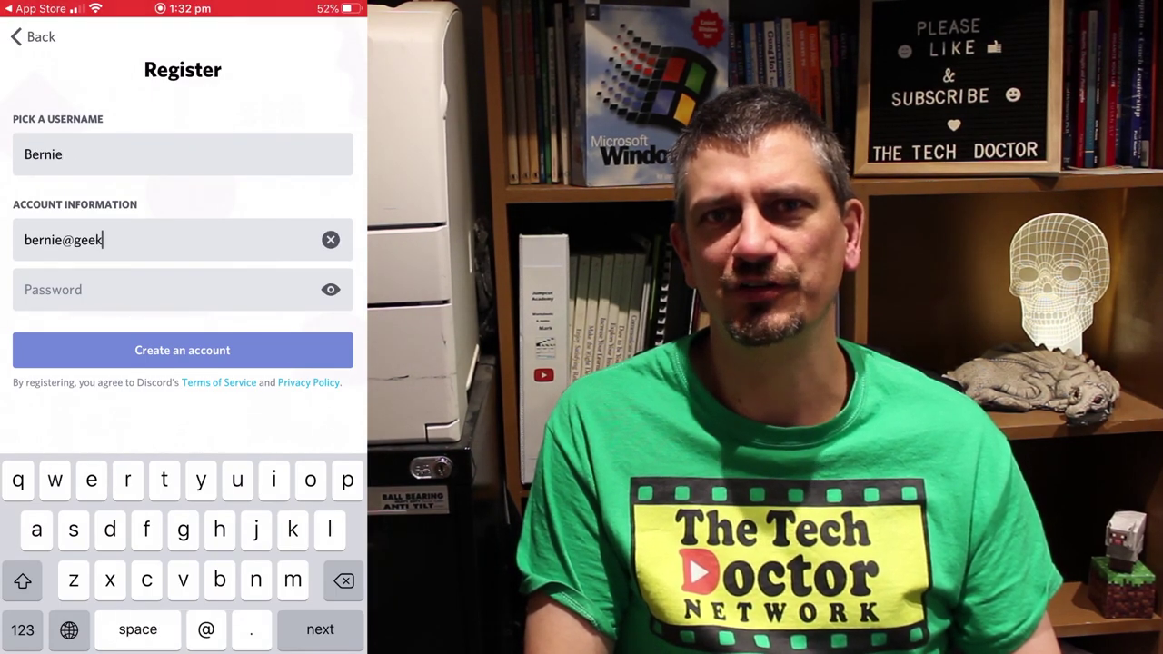
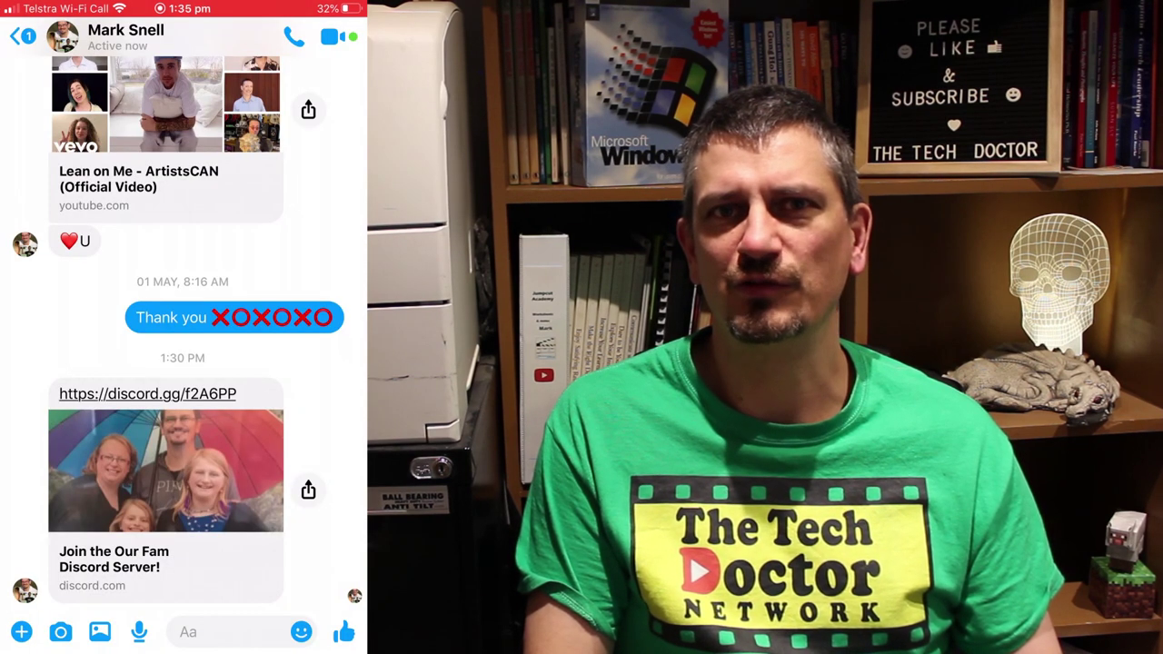
Copy the Our Fam invite link from Messenger and use it to join the server in Discord
{"action": "left_click", "coordinate": [308, 490]}
{"action": "left_click", "coordinate": [337, 328]}
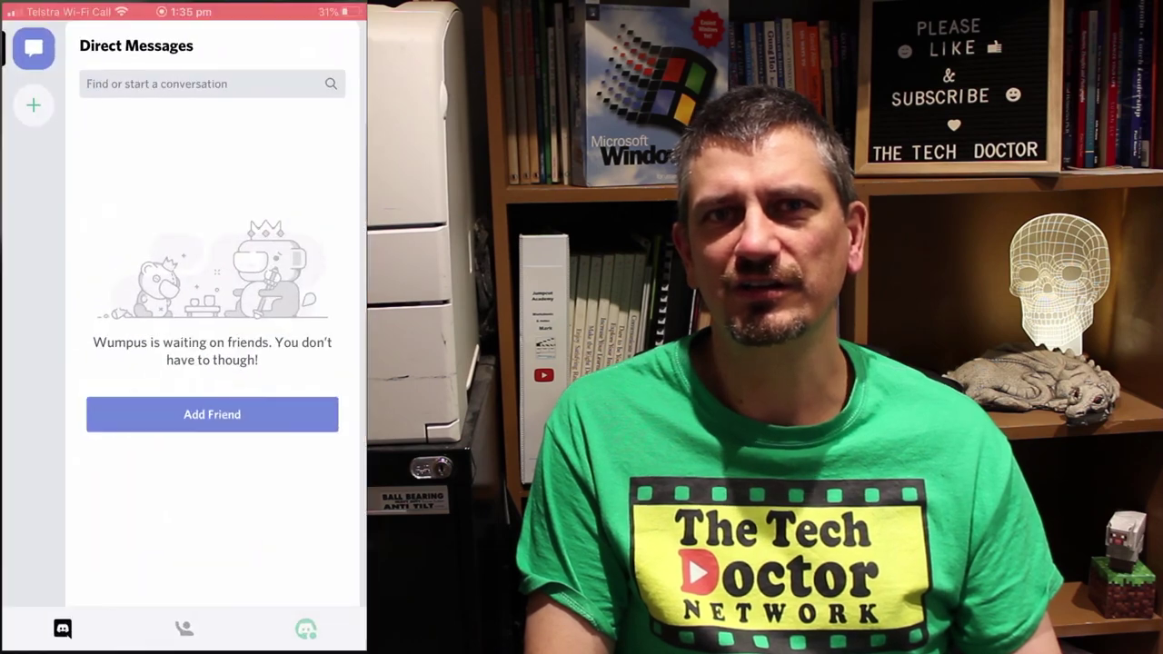
{"action": "left_click", "coordinate": [33, 103]}
{"action": "left_click", "coordinate": [182, 618]}
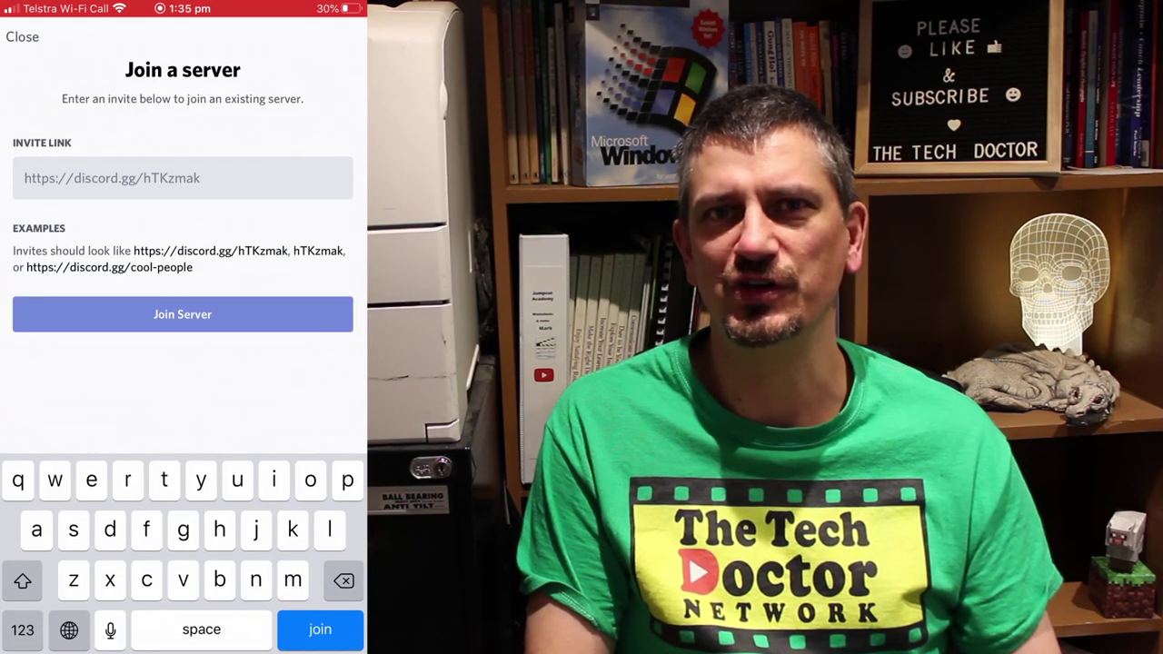
{"action": "left_click", "coordinate": [91, 178]}
{"action": "left_click", "coordinate": [39, 135]}
{"action": "left_click", "coordinate": [183, 313]}
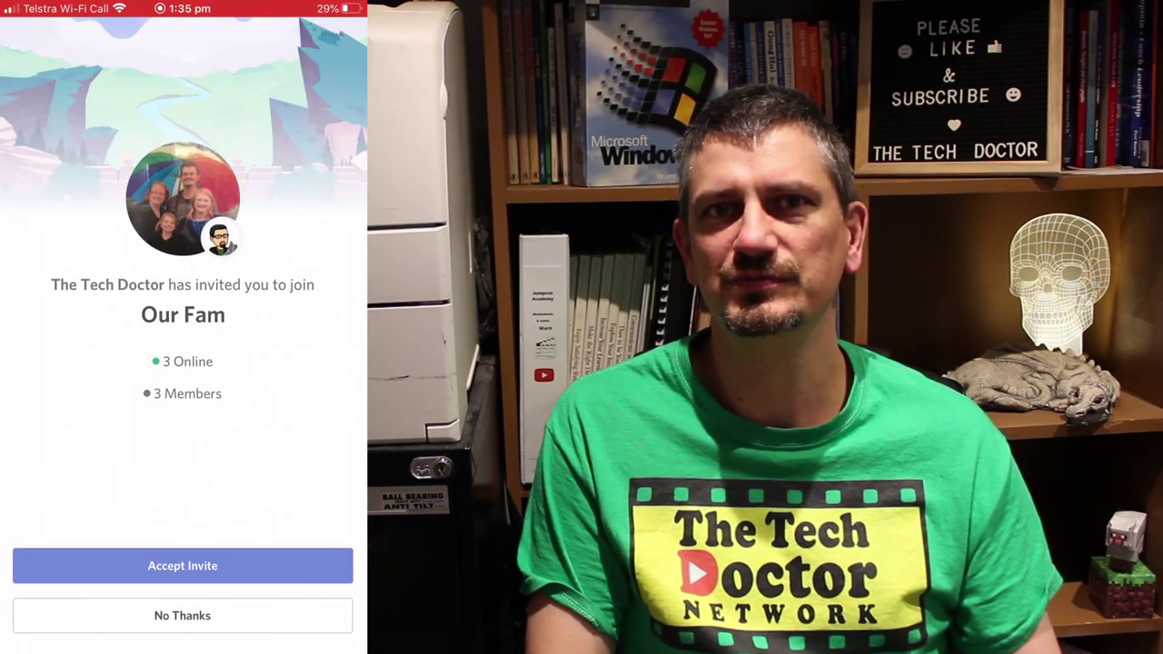
{"action": "left_click", "coordinate": [182, 565]}
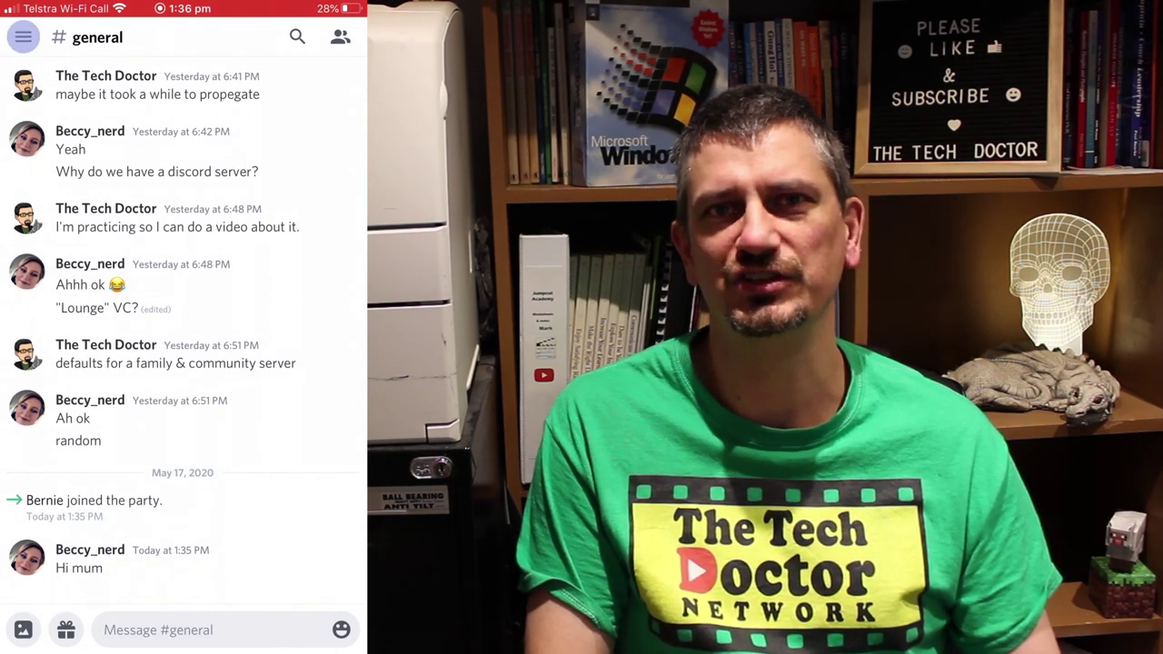
Send the greeting "Hi Sweetie! 😊" in #general
{"action": "left_click", "coordinate": [218, 630]}
{"action": "type", "text": "Hi Sweetie"}
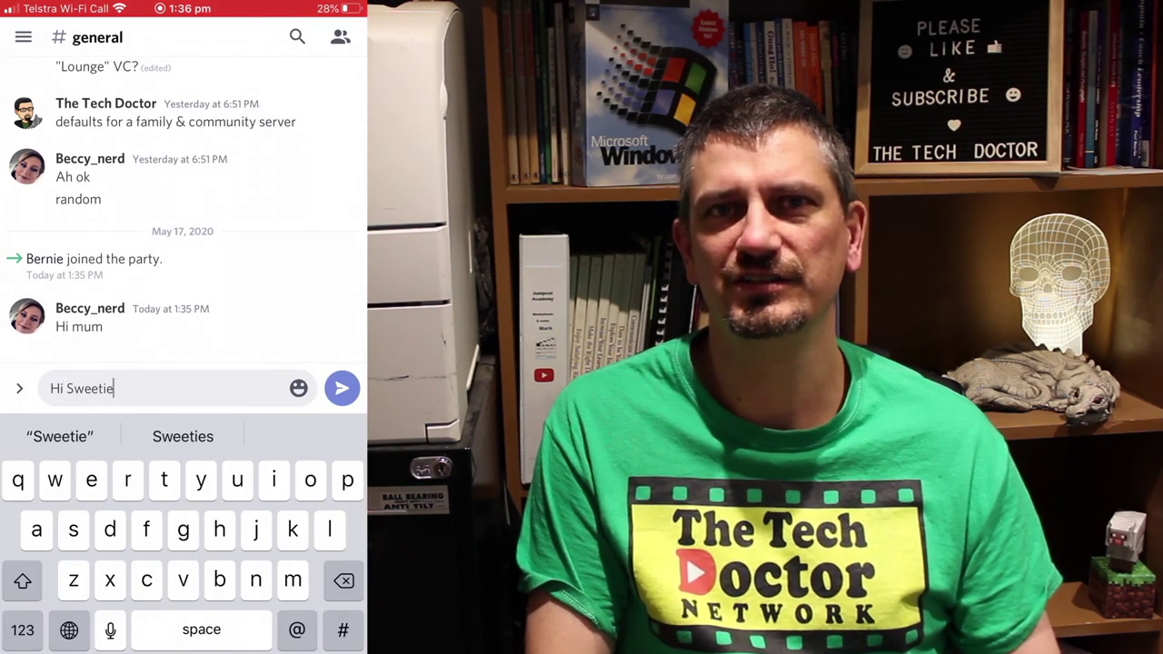
{"action": "left_click", "coordinate": [21, 628]}
{"action": "type", "text": "!"}
{"action": "left_click", "coordinate": [69, 629]}
{"action": "type", "text": "😊"}
{"action": "left_click", "coordinate": [341, 388]}
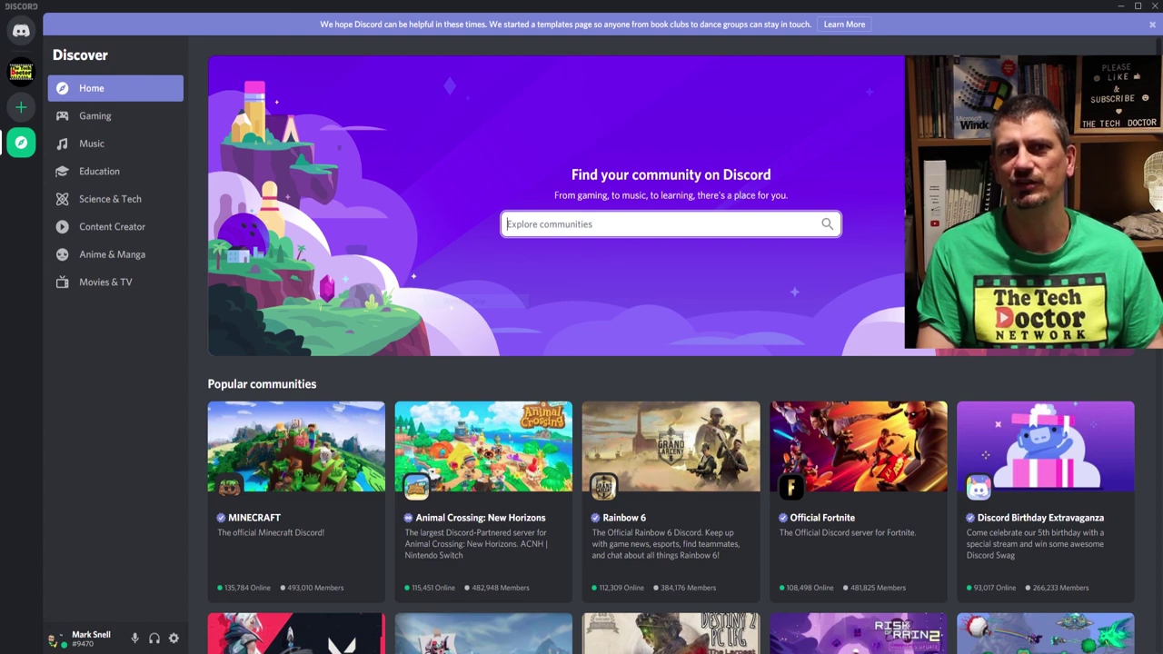
Show the Education category in Discover, listing communities like AP Students
{"action": "left_click", "coordinate": [99, 171]}
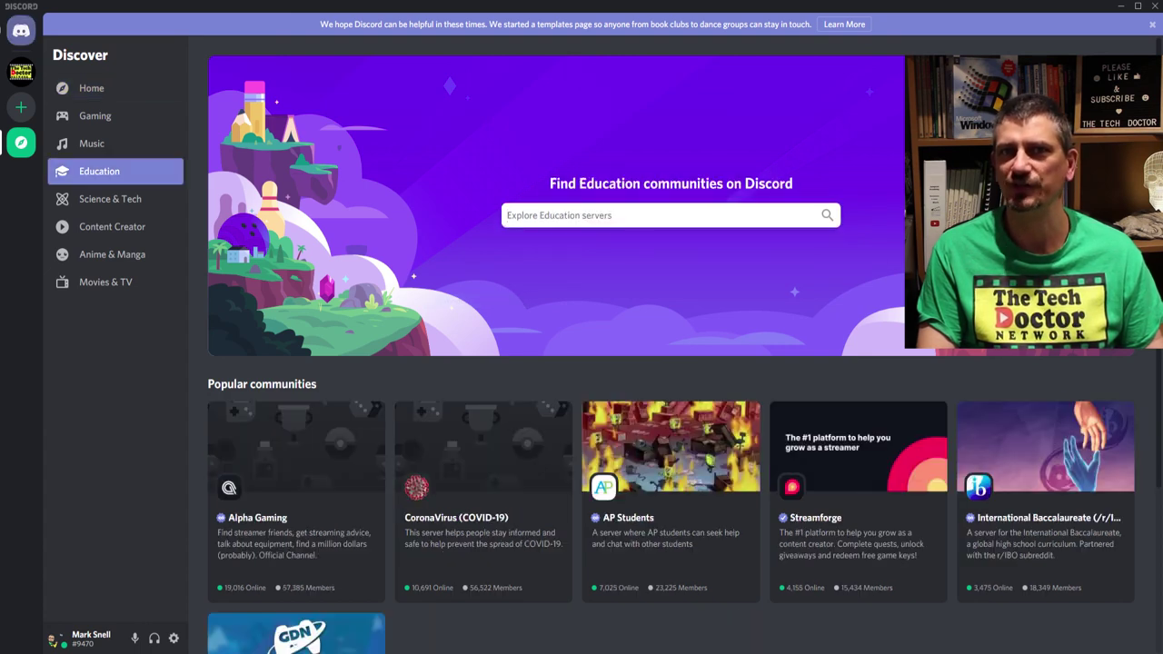